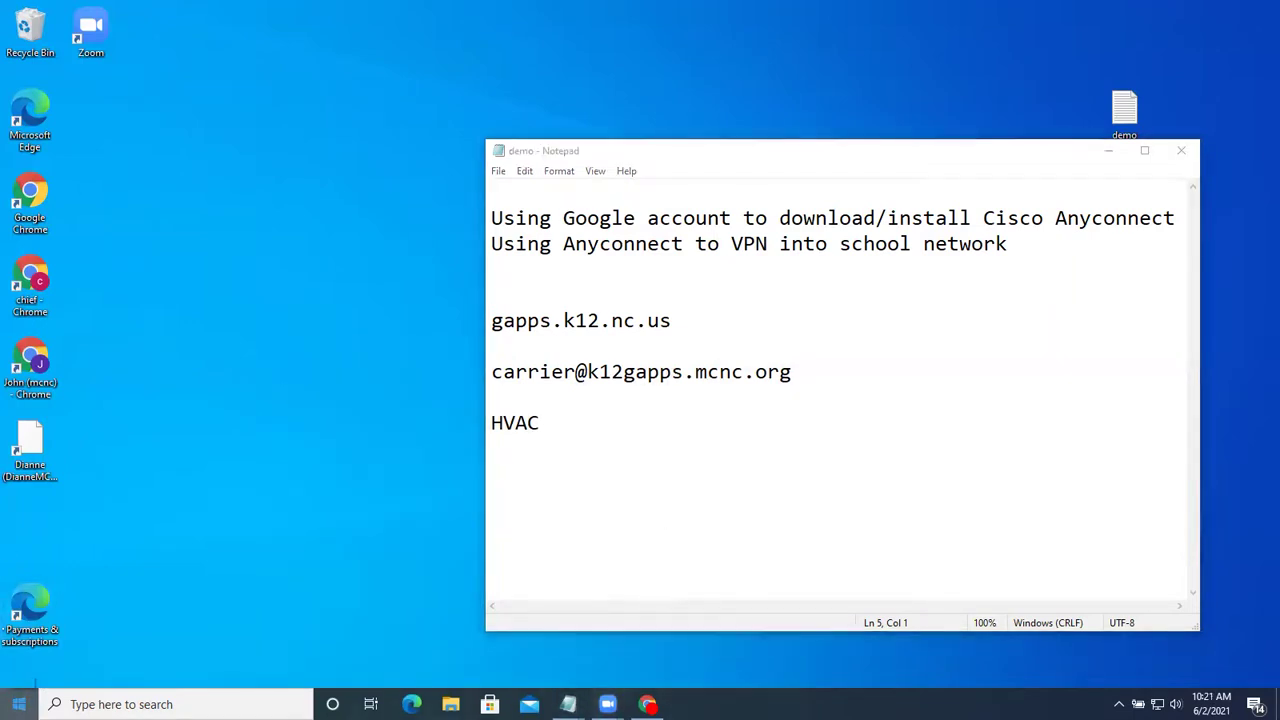
Open the Windows Start menu over the Cisco AnyConnect VPN setup notes in Notepad
key(super)
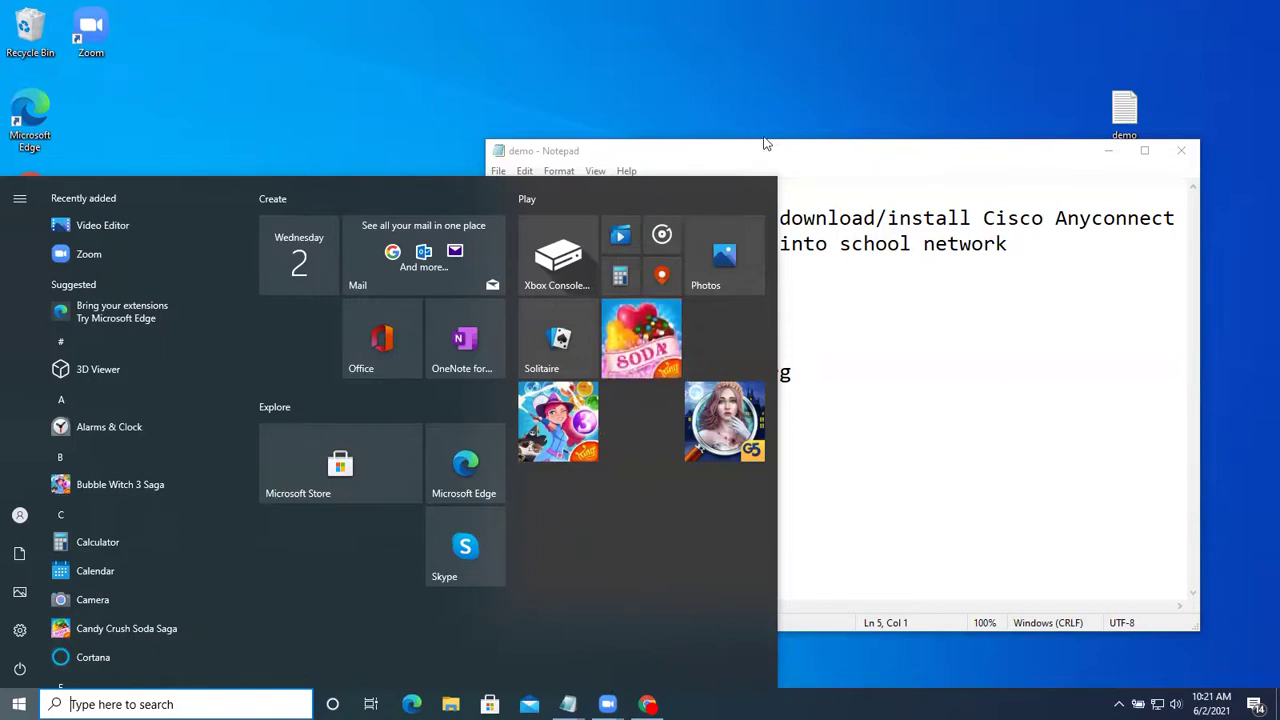
Close the Start menu and reposition the Notepad notes window on screen
click(852, 158)
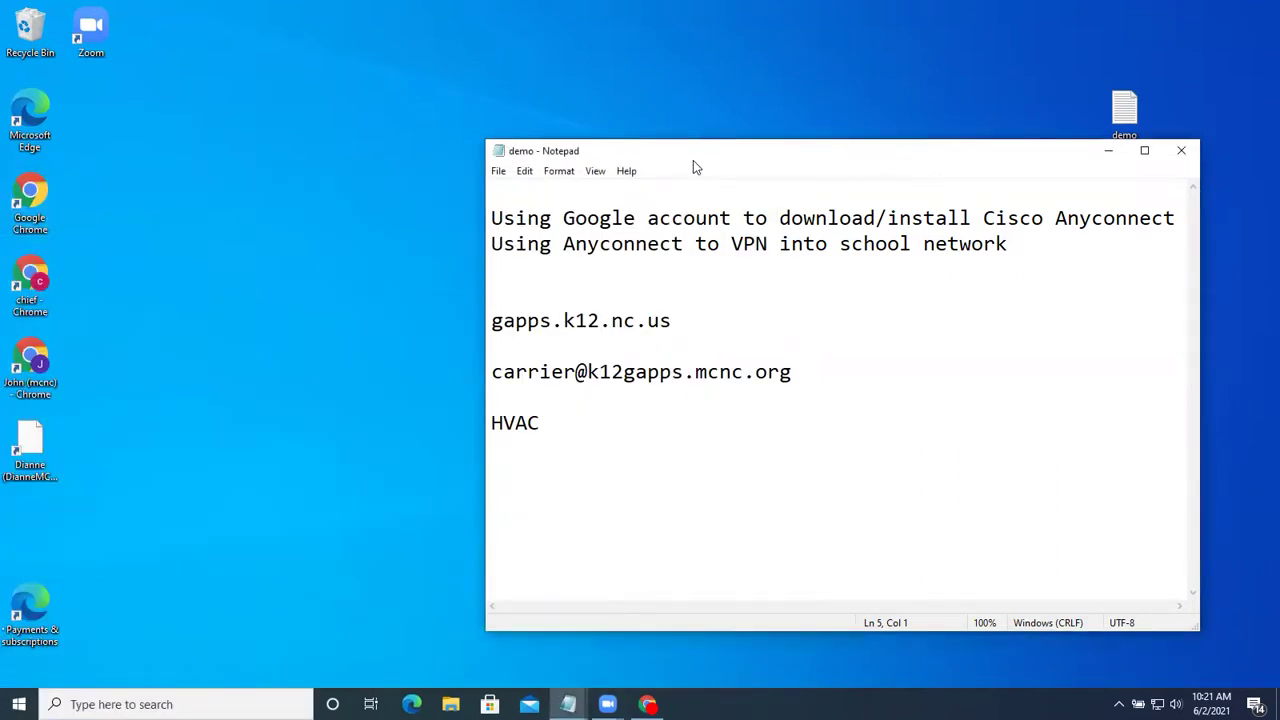
drag(693, 160, 720, 38)
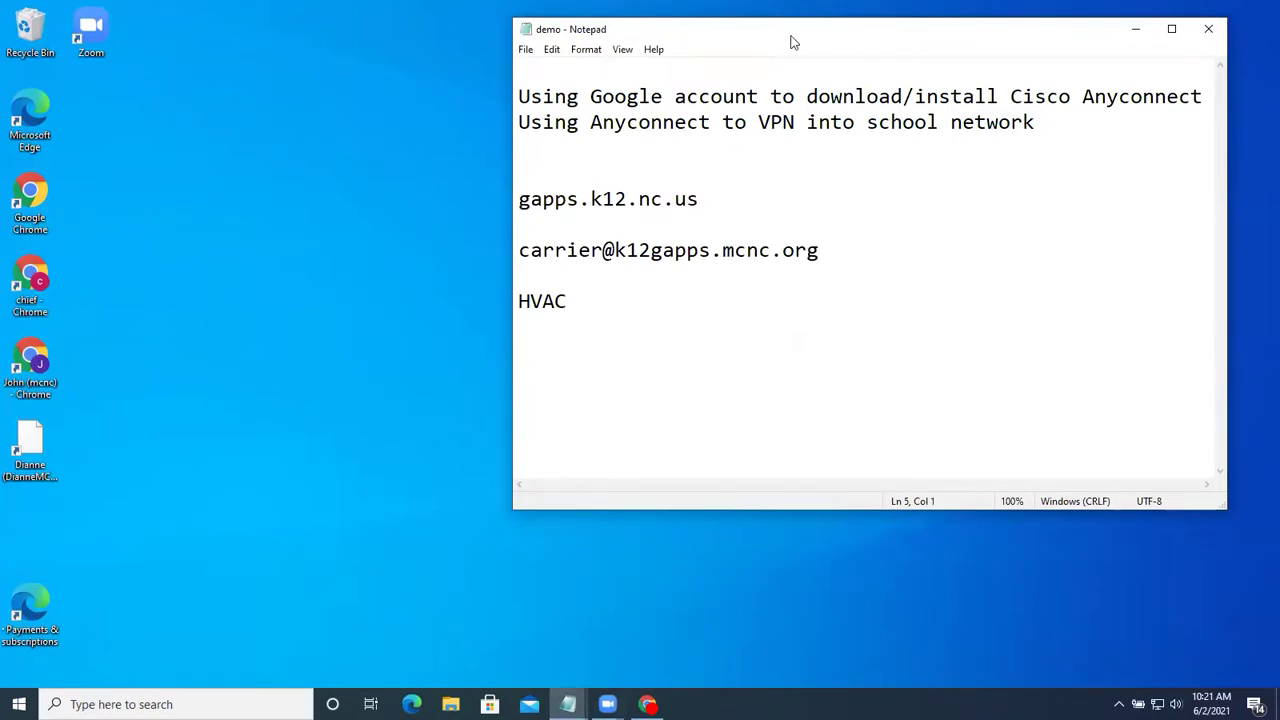
drag(790, 42, 796, 112)
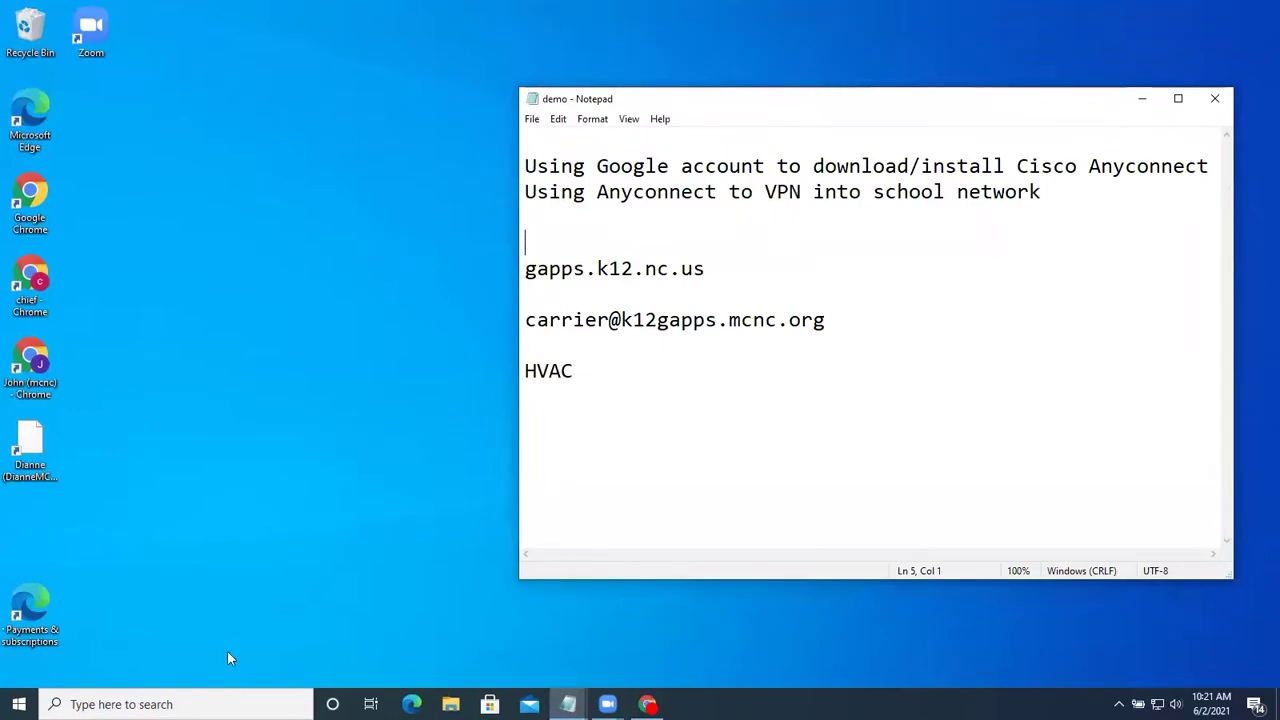
Search Windows for 'Anyconnect', dismiss the search, and launch Google Chrome
click(180, 704)
text(Anycoon)
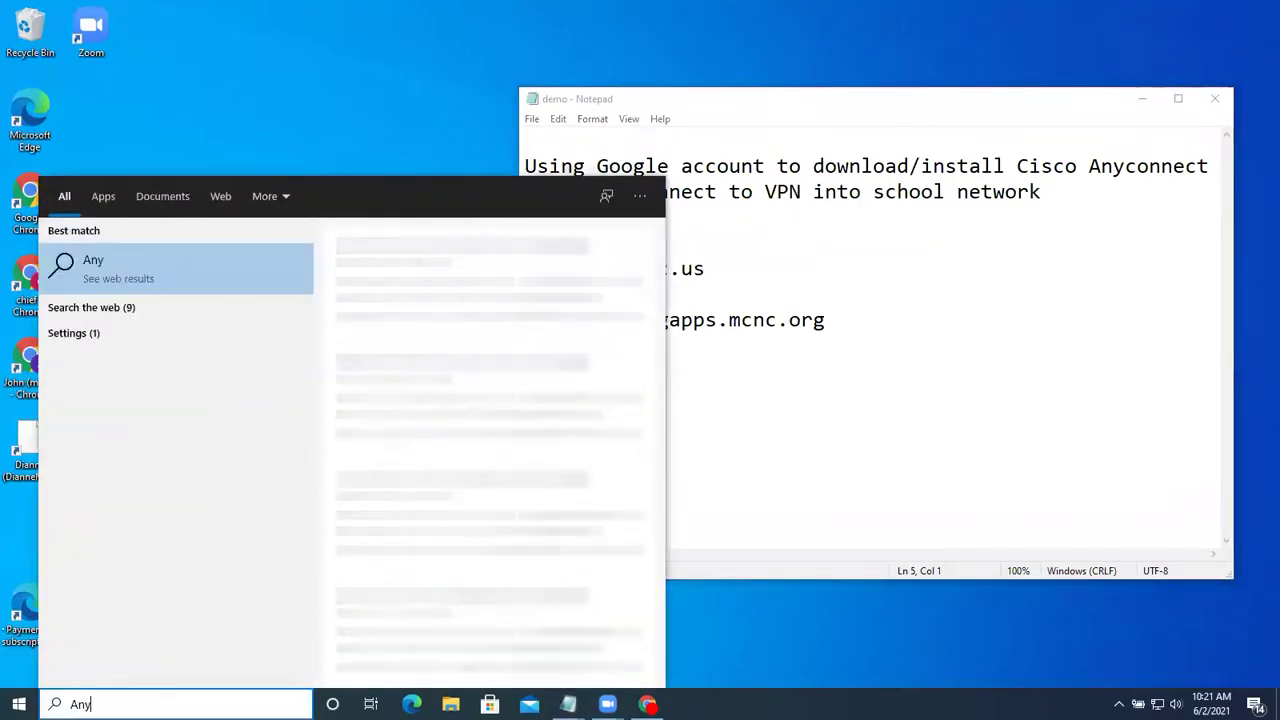
key(BackSpace)
key(BackSpace)
text(nnect)
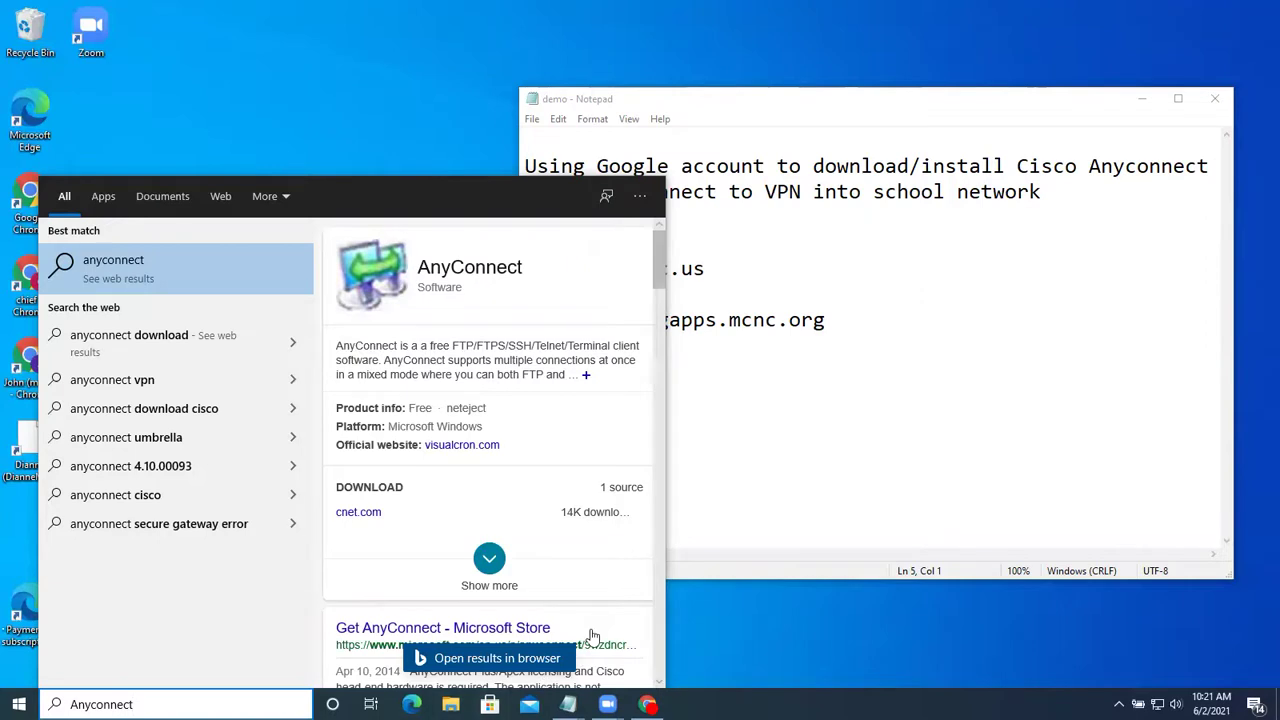
click(834, 495)
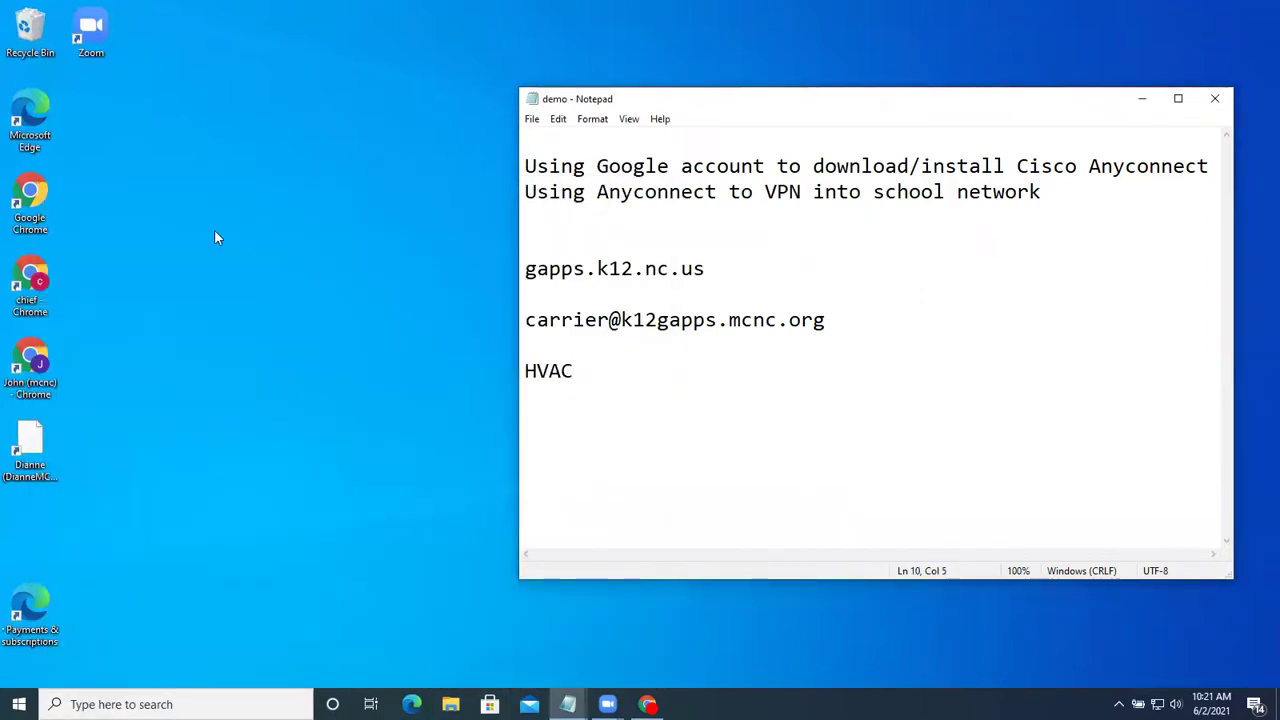
double_click(36, 198)
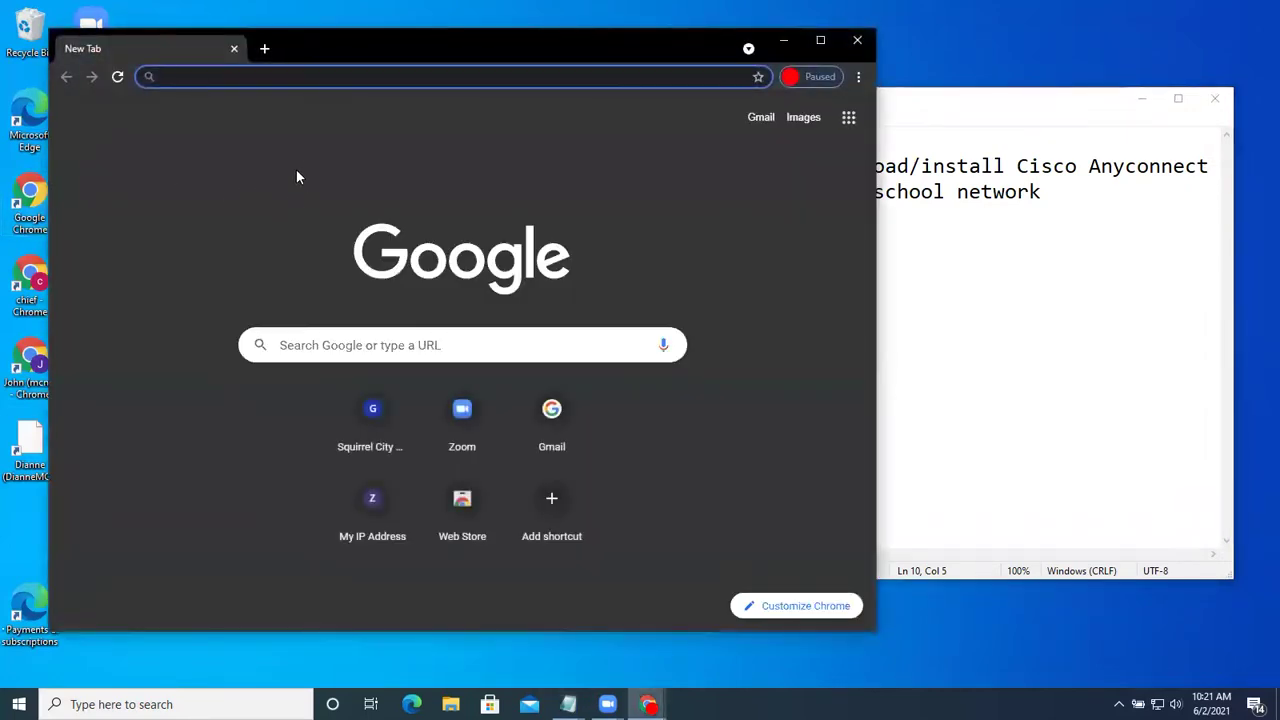
Copy gapps.k12.nc.us from the Notepad notes and load it in Chrome's address bar
click(920, 110)
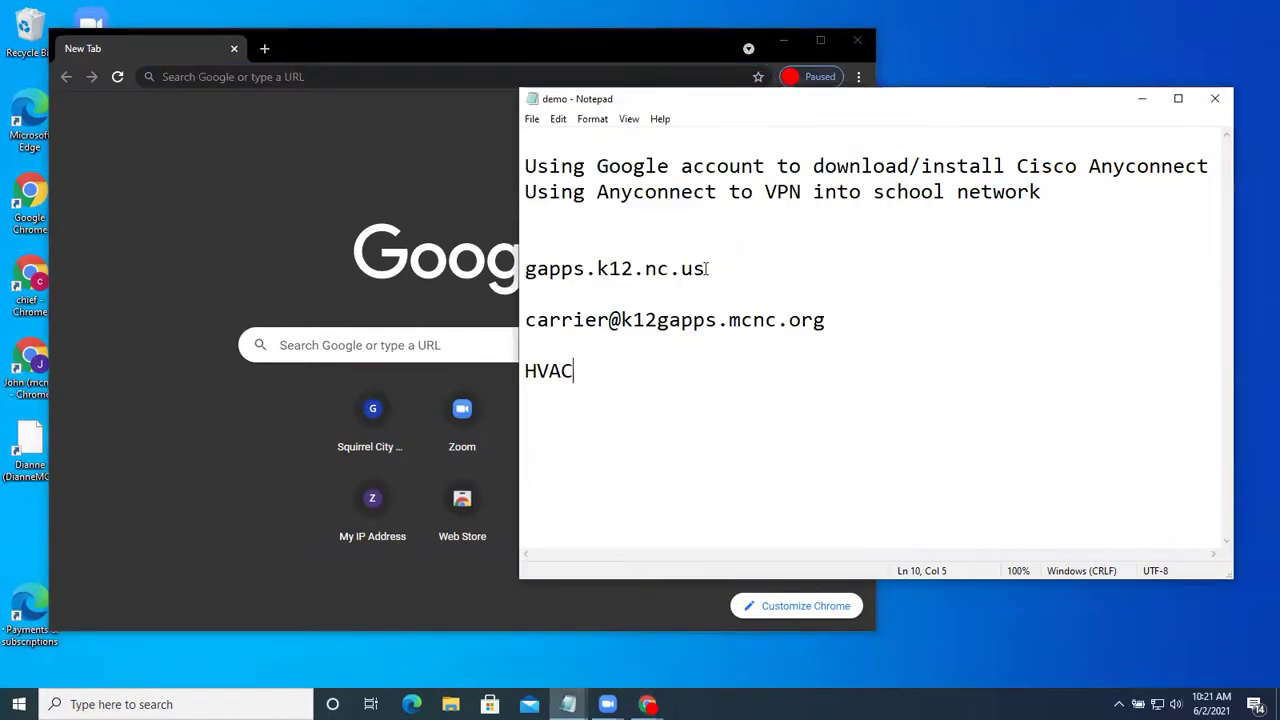
drag(707, 269, 598, 274)
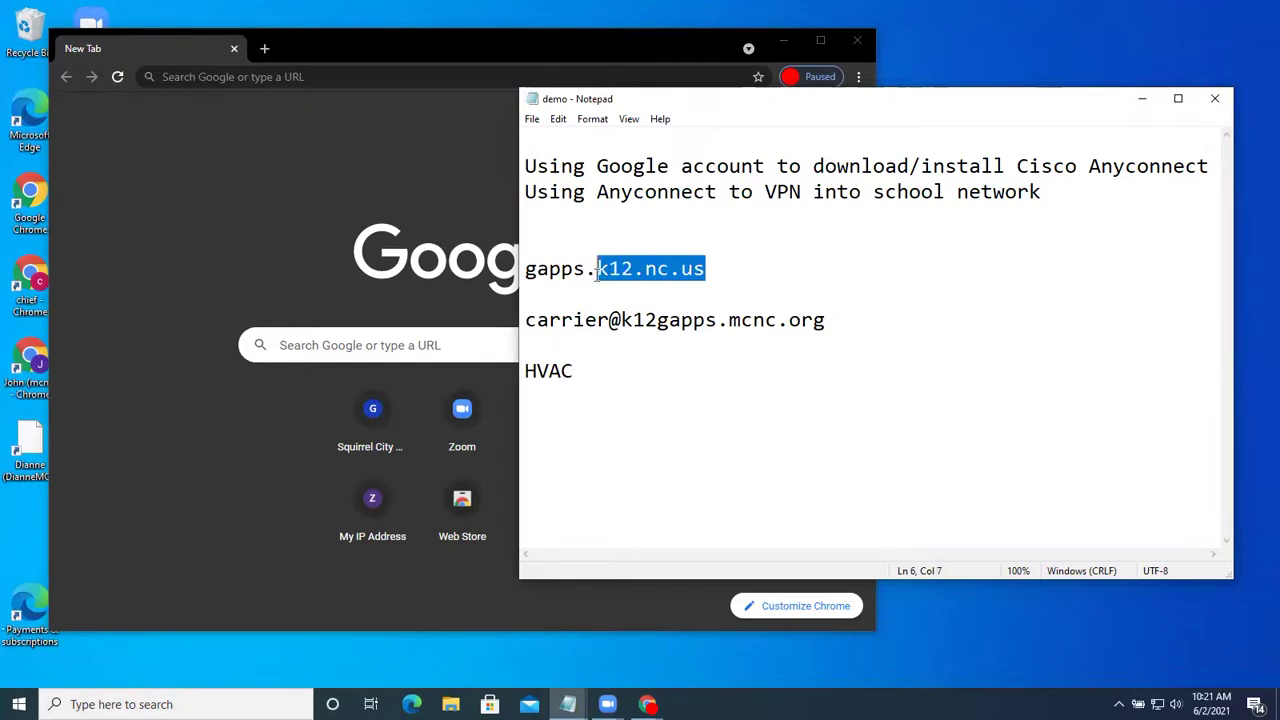
click(531, 277)
double_click(527, 278)
key(ctrl+c)
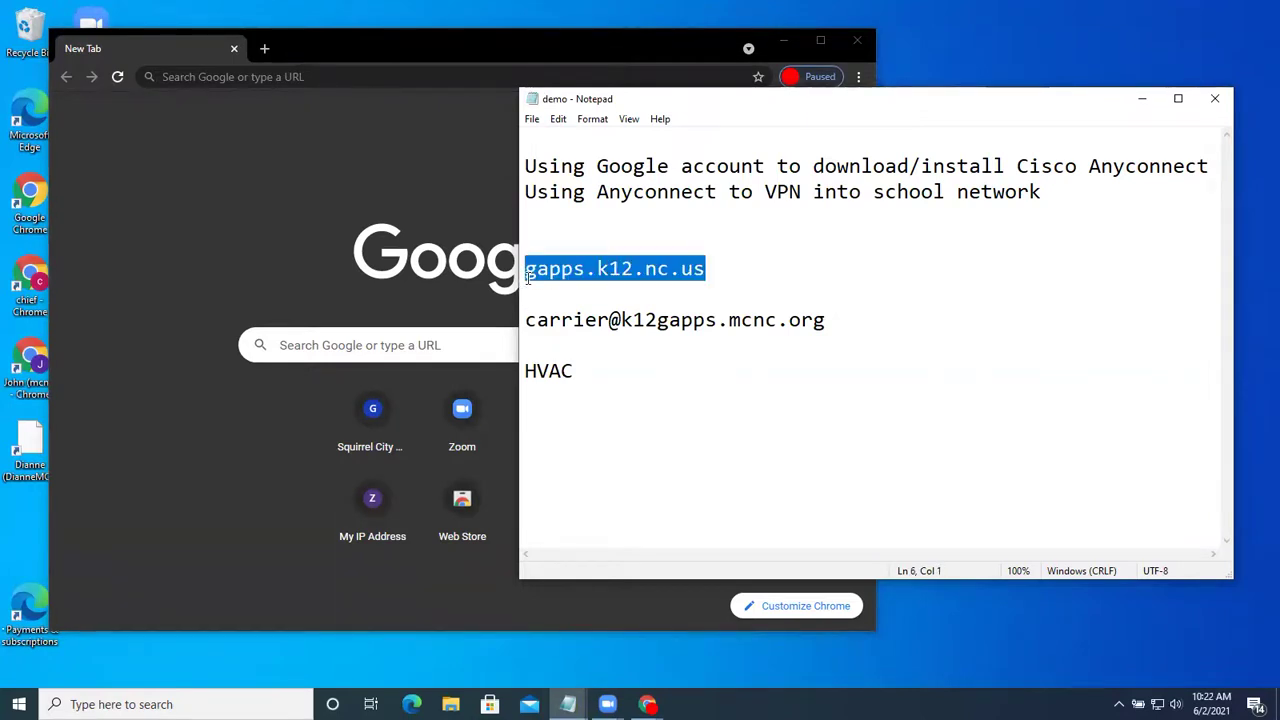
click(377, 80)
key(ctrl+v)
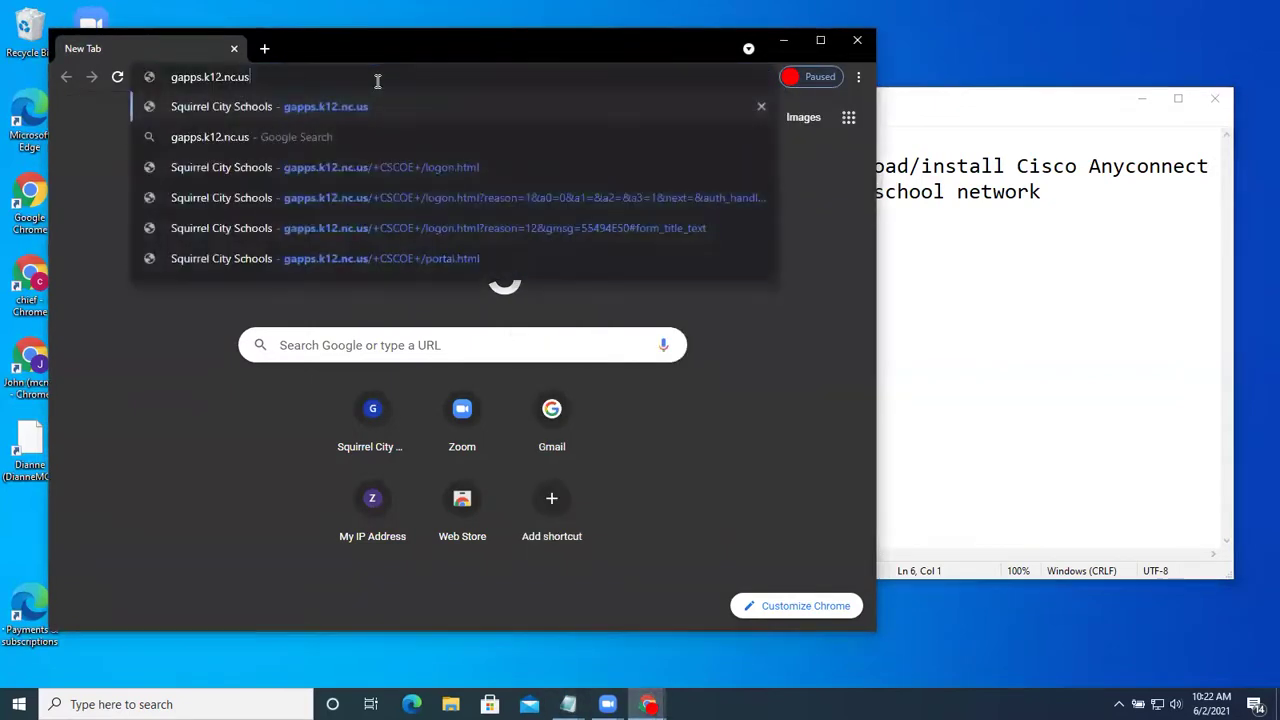
key(Return)
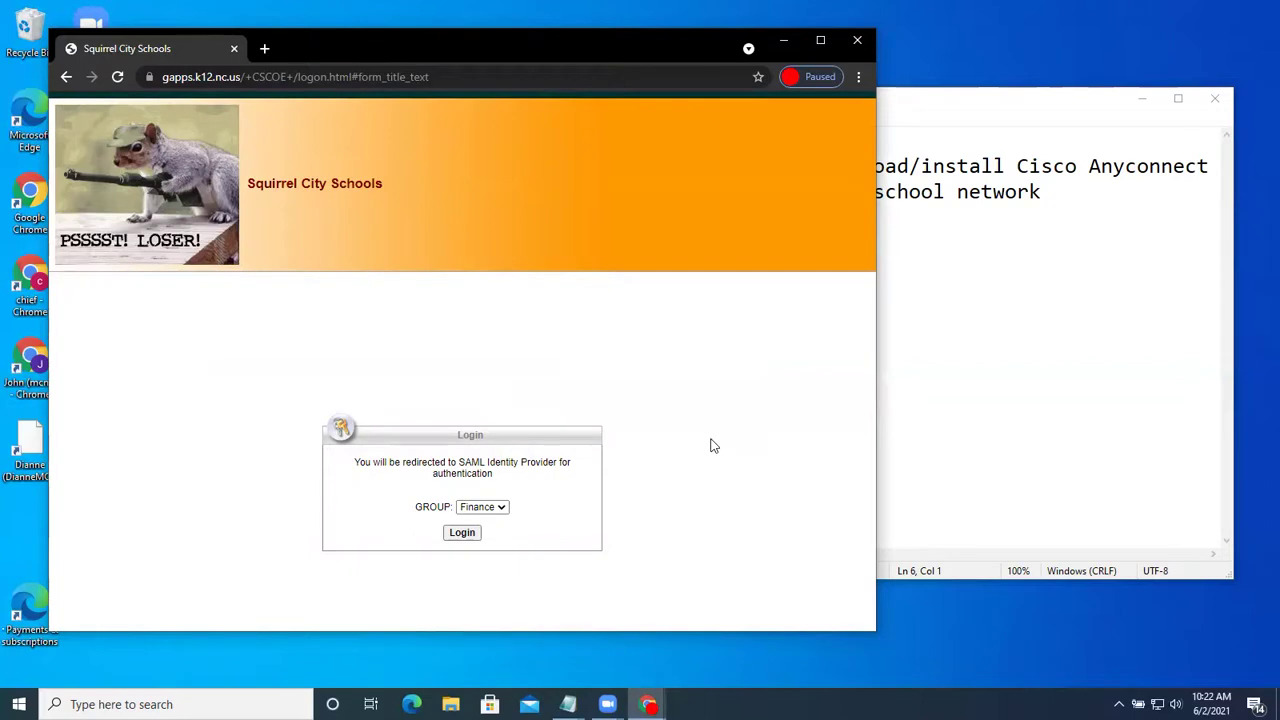
Check the group name in the notes, choose HVAC from the GROUP list, and log in
click(1128, 369)
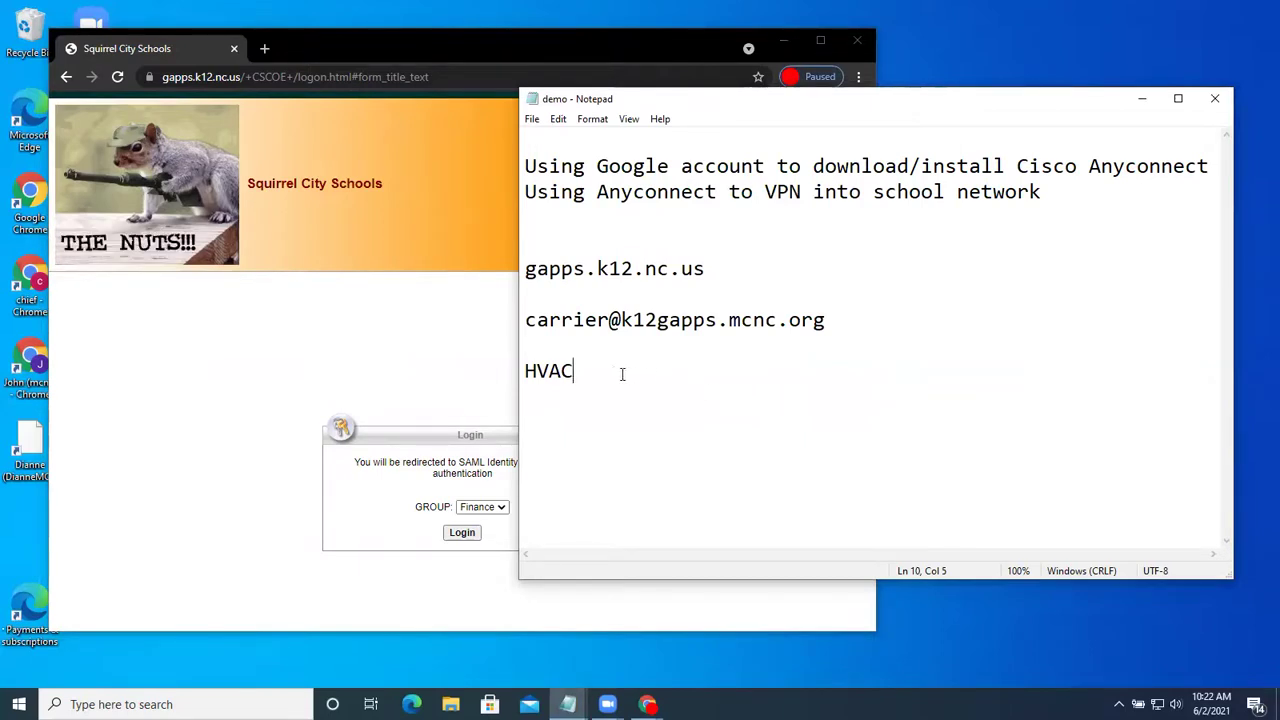
click(268, 484)
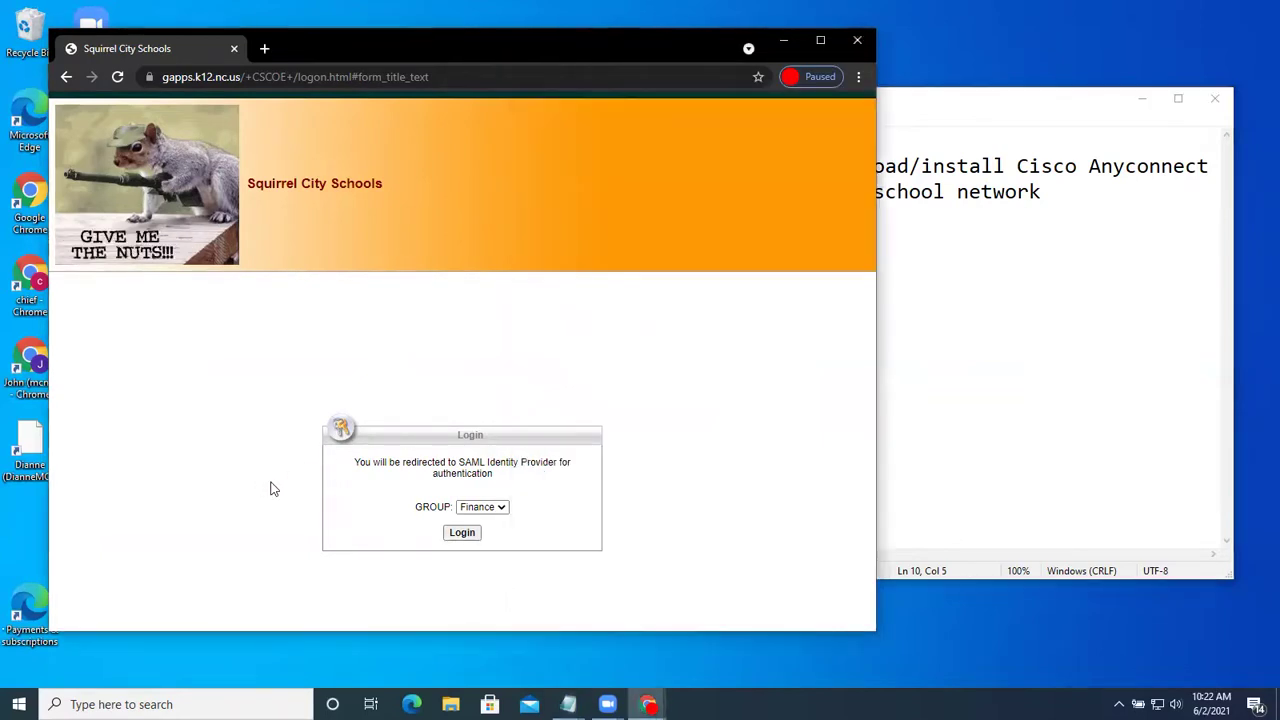
click(503, 508)
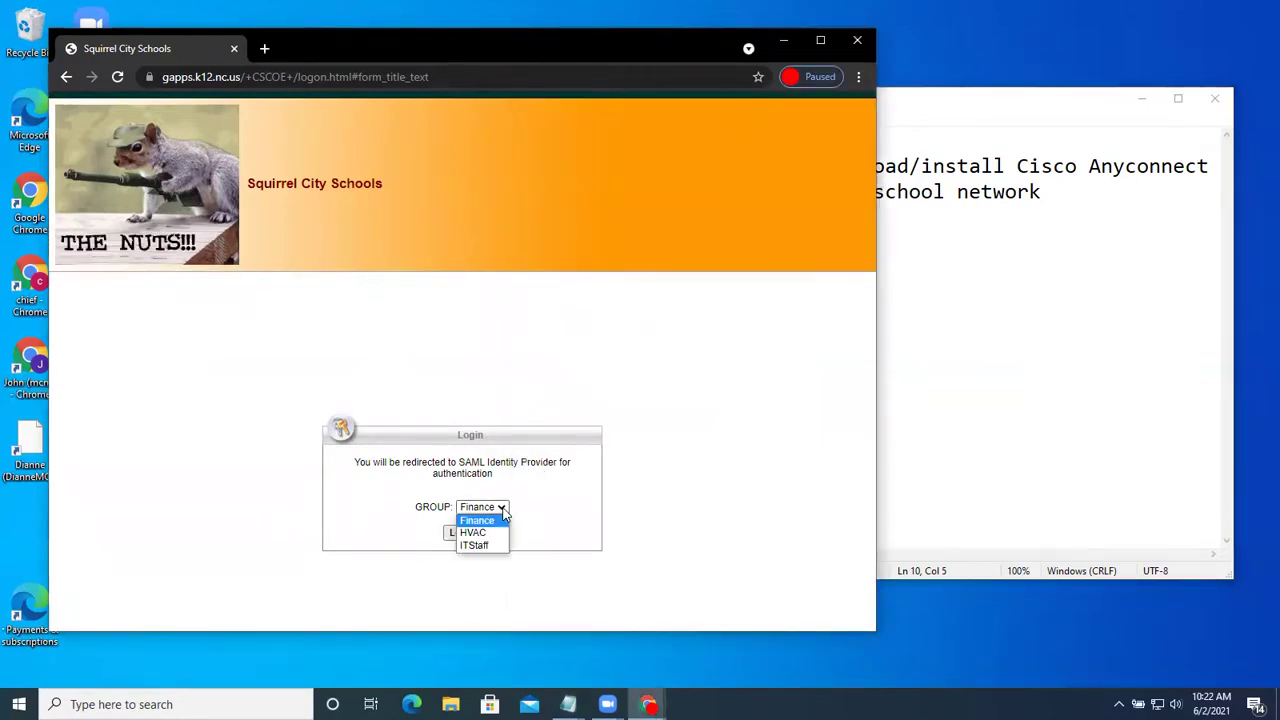
click(476, 533)
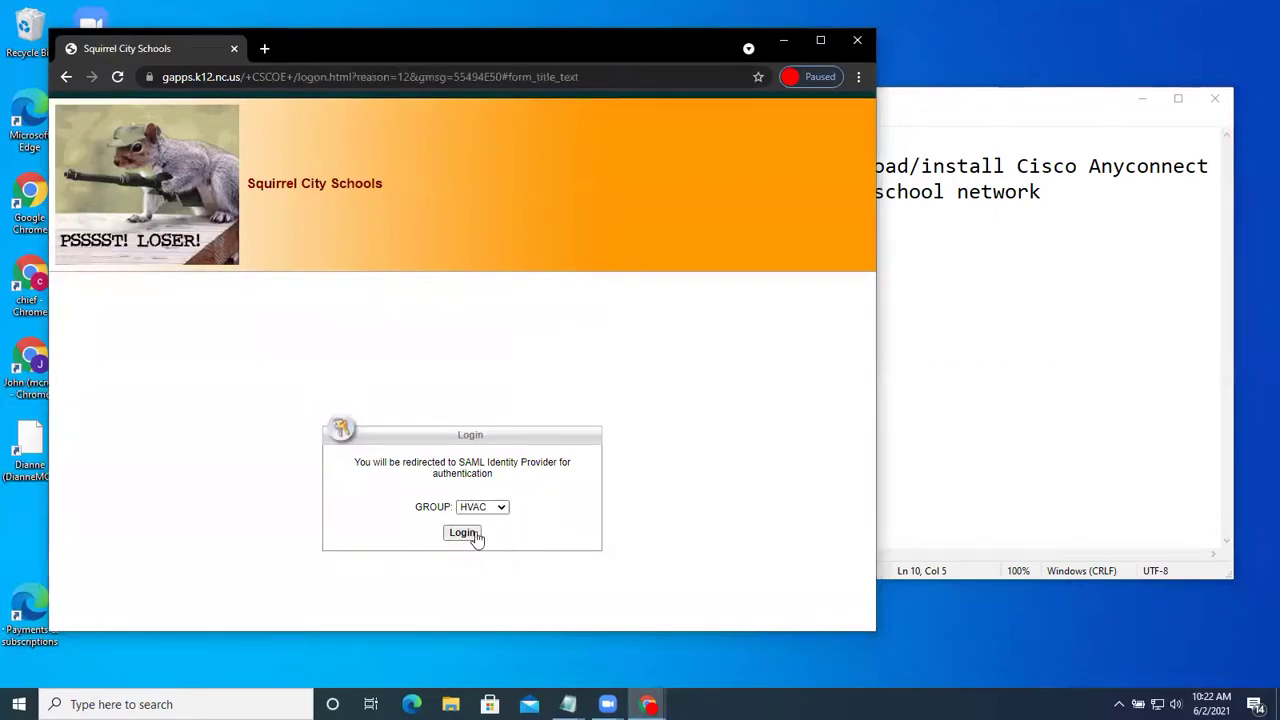
click(455, 536)
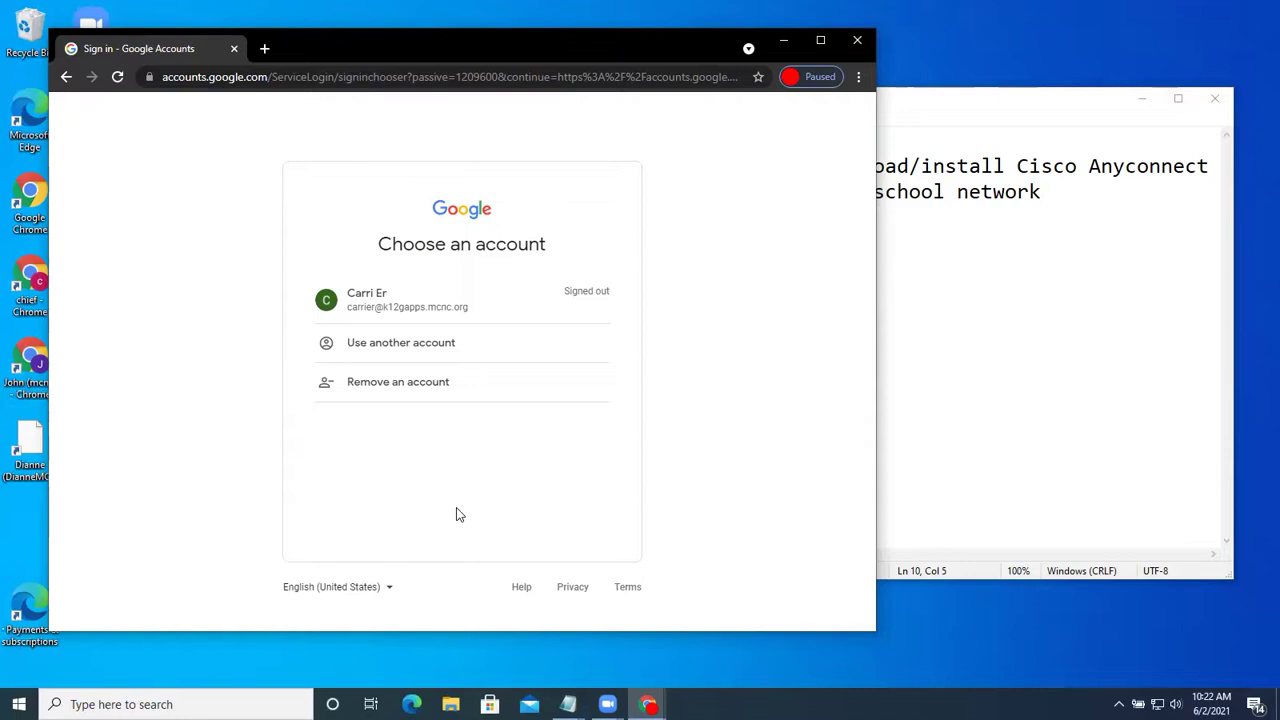
Choose the school Google account and submit its saved password
click(433, 309)
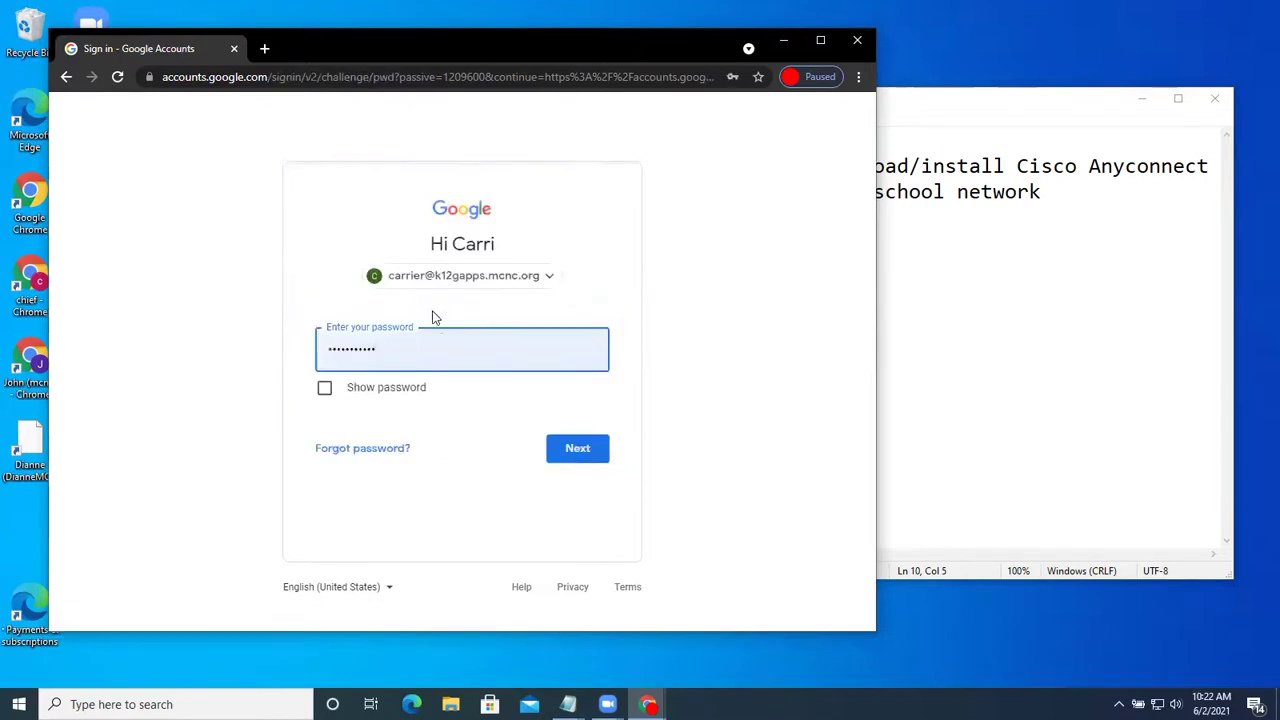
click(577, 452)
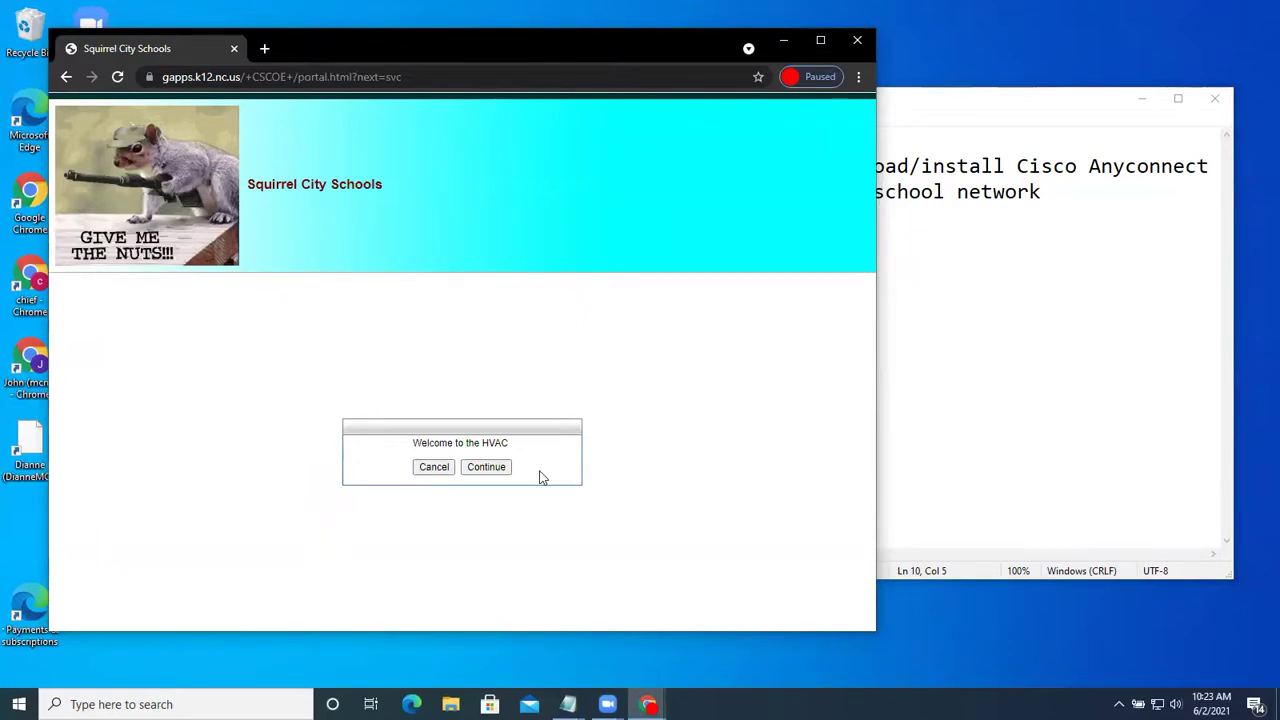
Accept the HVAC welcome, go to Start AnyConnect, and download the Windows installer
click(485, 467)
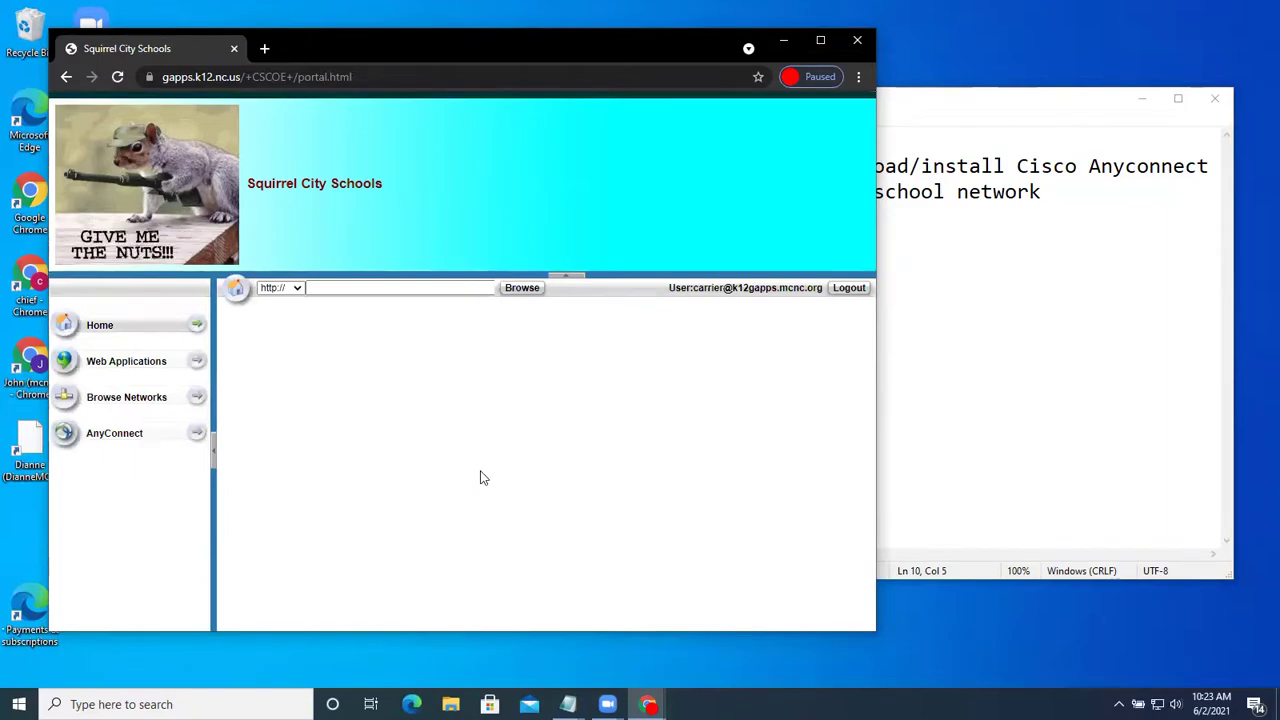
click(122, 440)
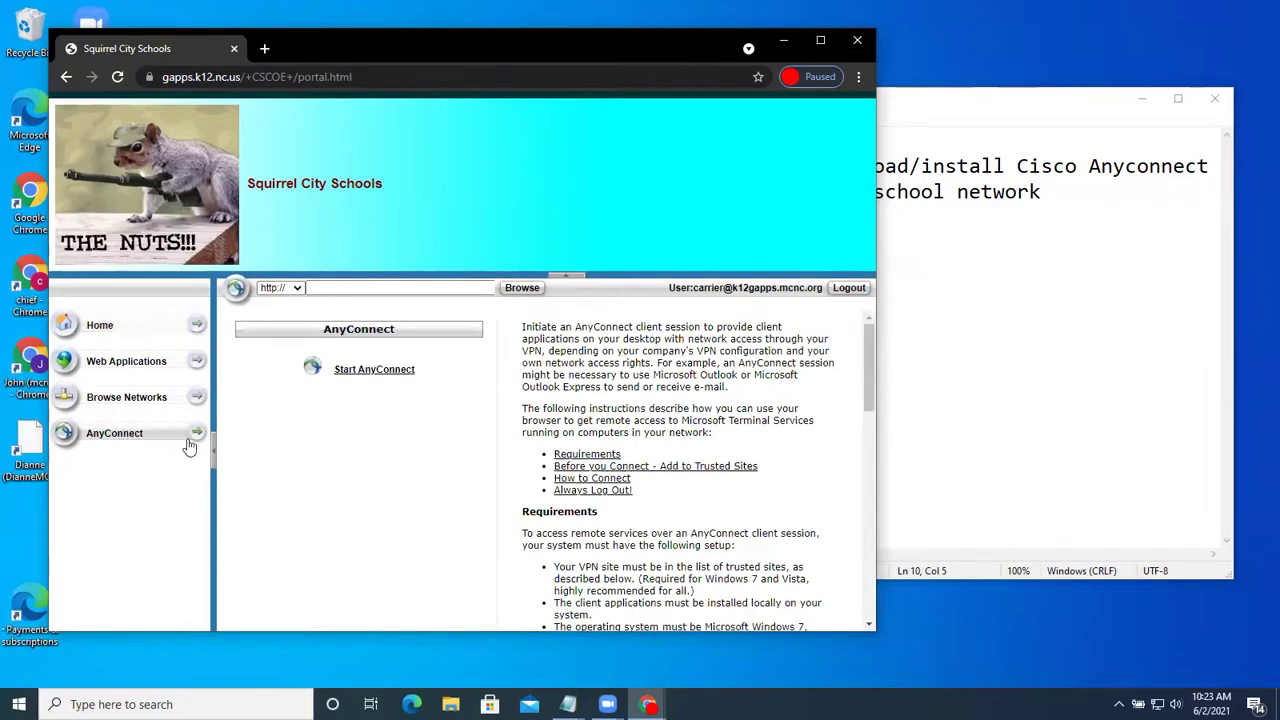
click(372, 370)
drag(866, 390, 882, 550)
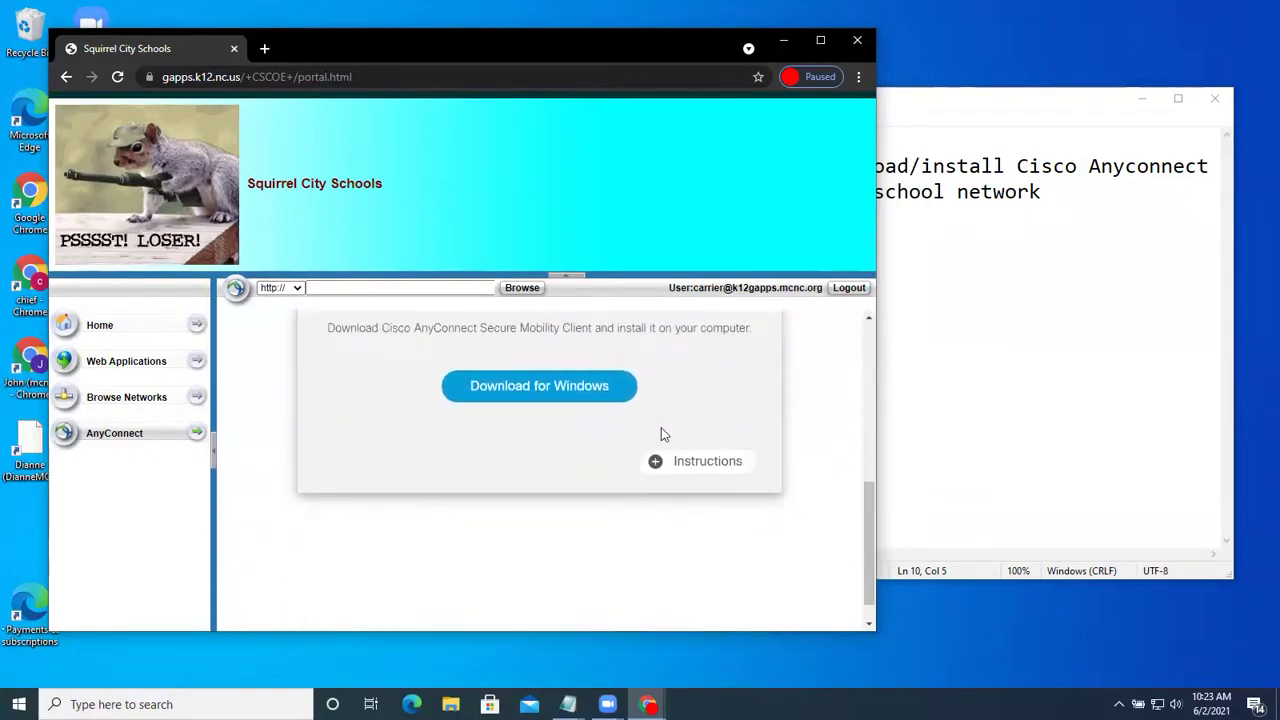
click(532, 388)
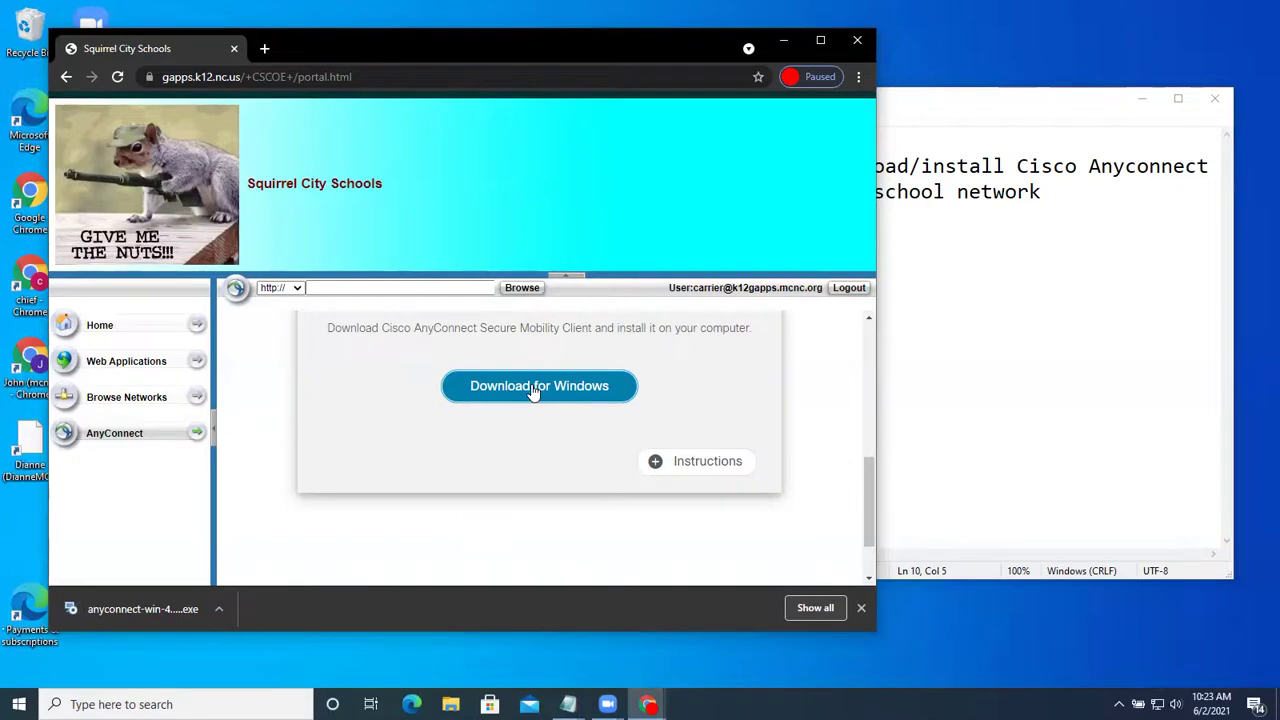
Run the downloaded installer, accept the license terms, install, and finish the wizard
click(141, 605)
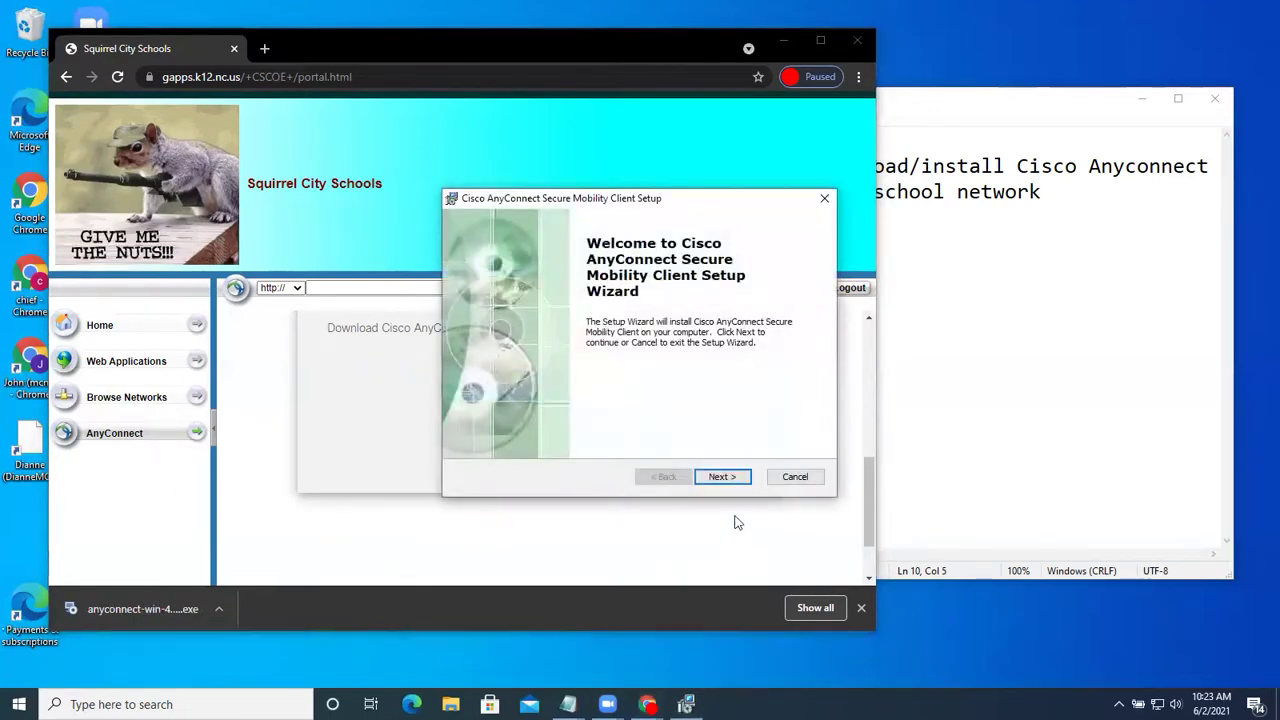
click(725, 477)
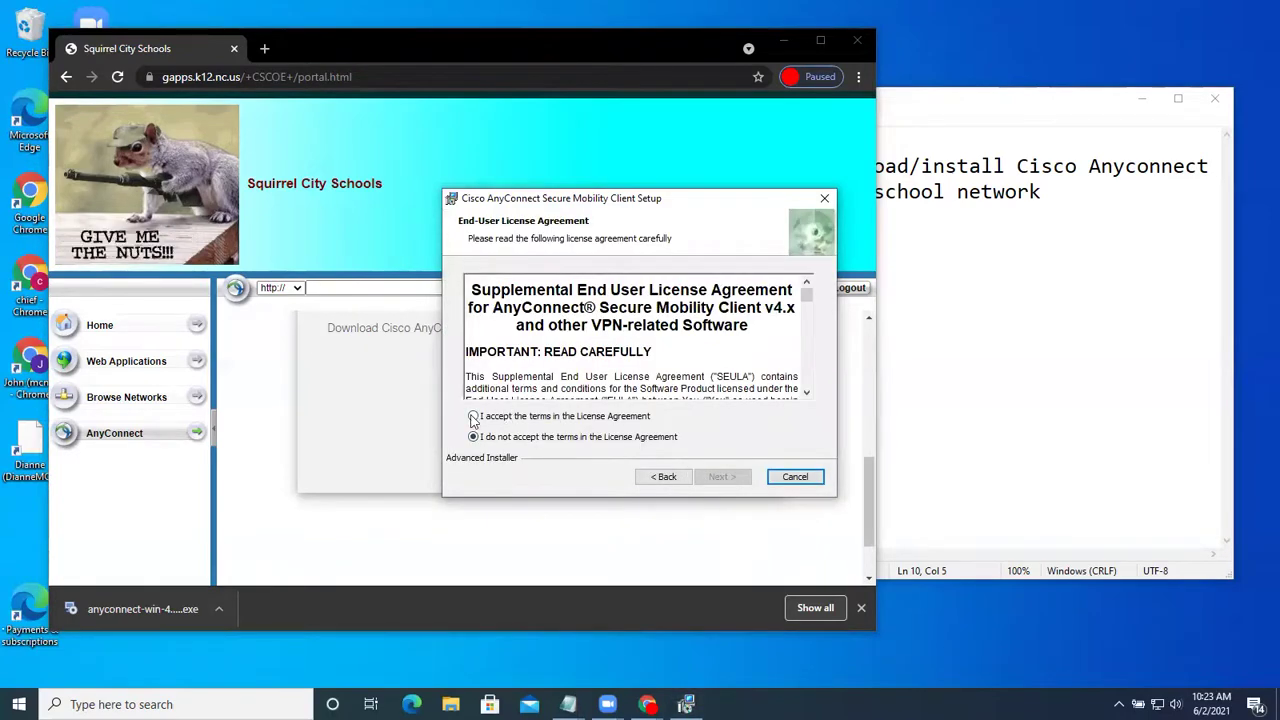
click(474, 417)
click(722, 478)
click(722, 477)
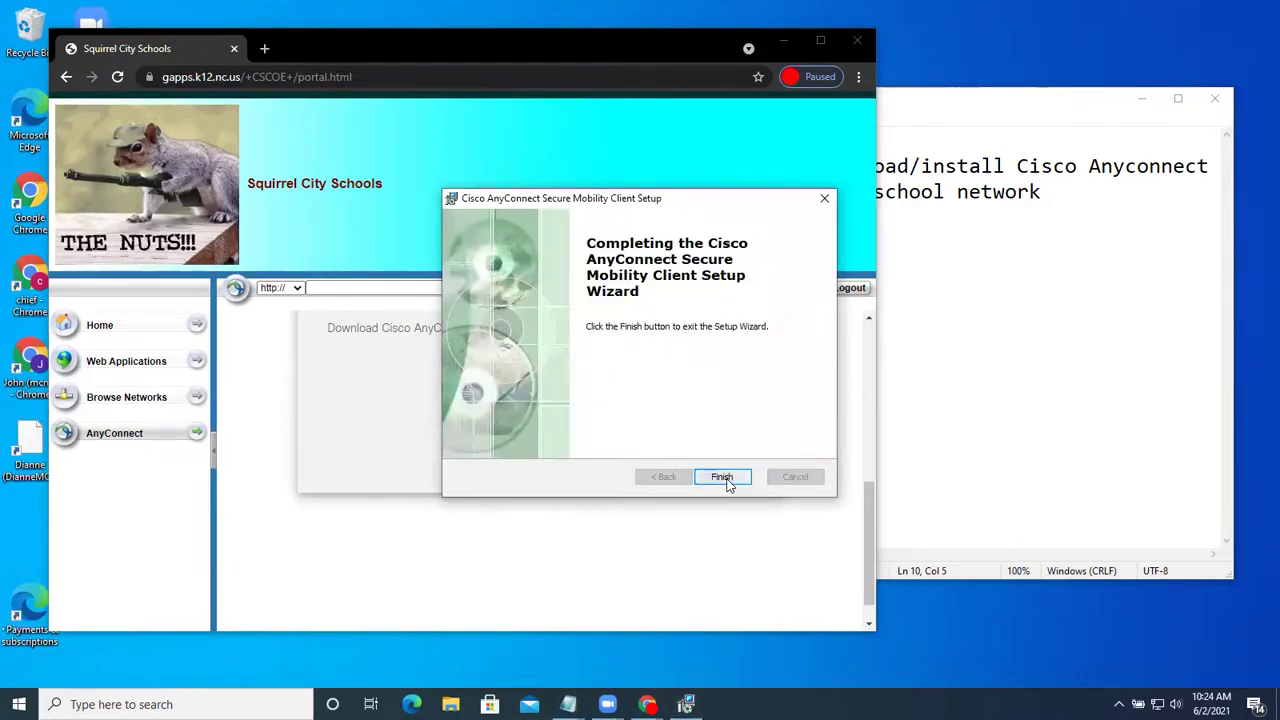
click(722, 477)
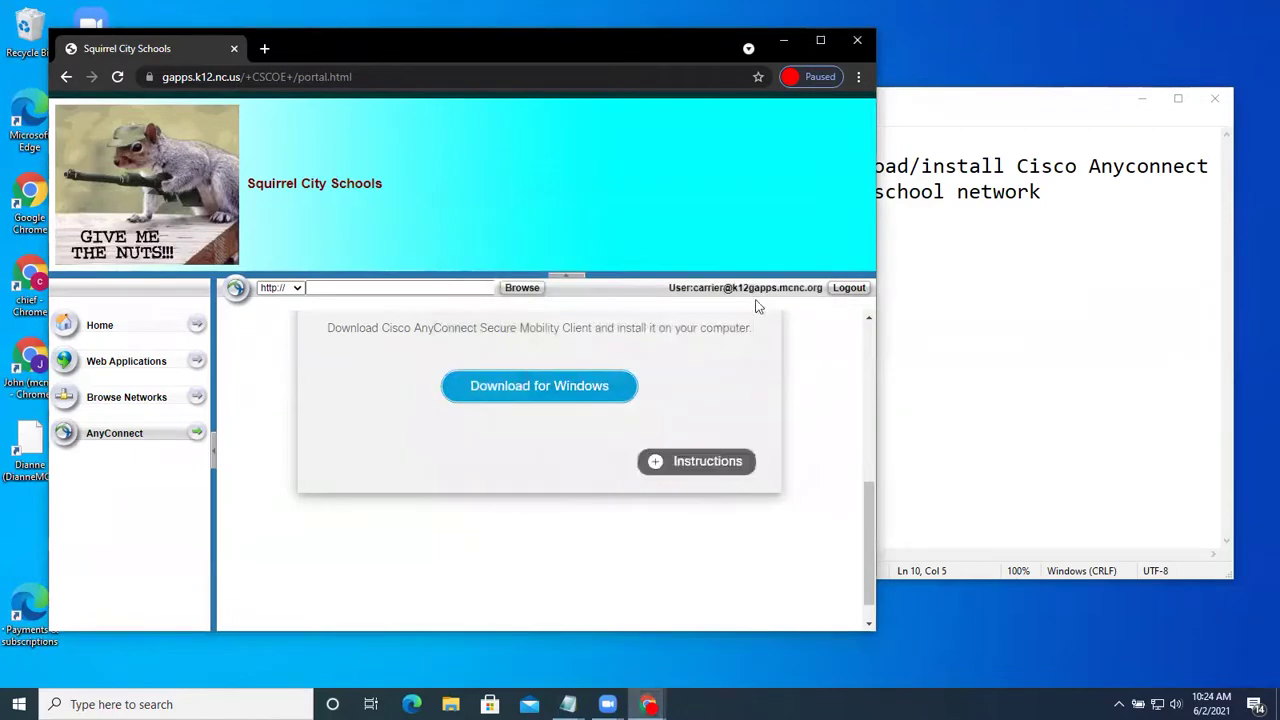
Close Chrome and launch Cisco AnyConnect Secure Mobility Client from the Start menu's Cisco folder
click(857, 42)
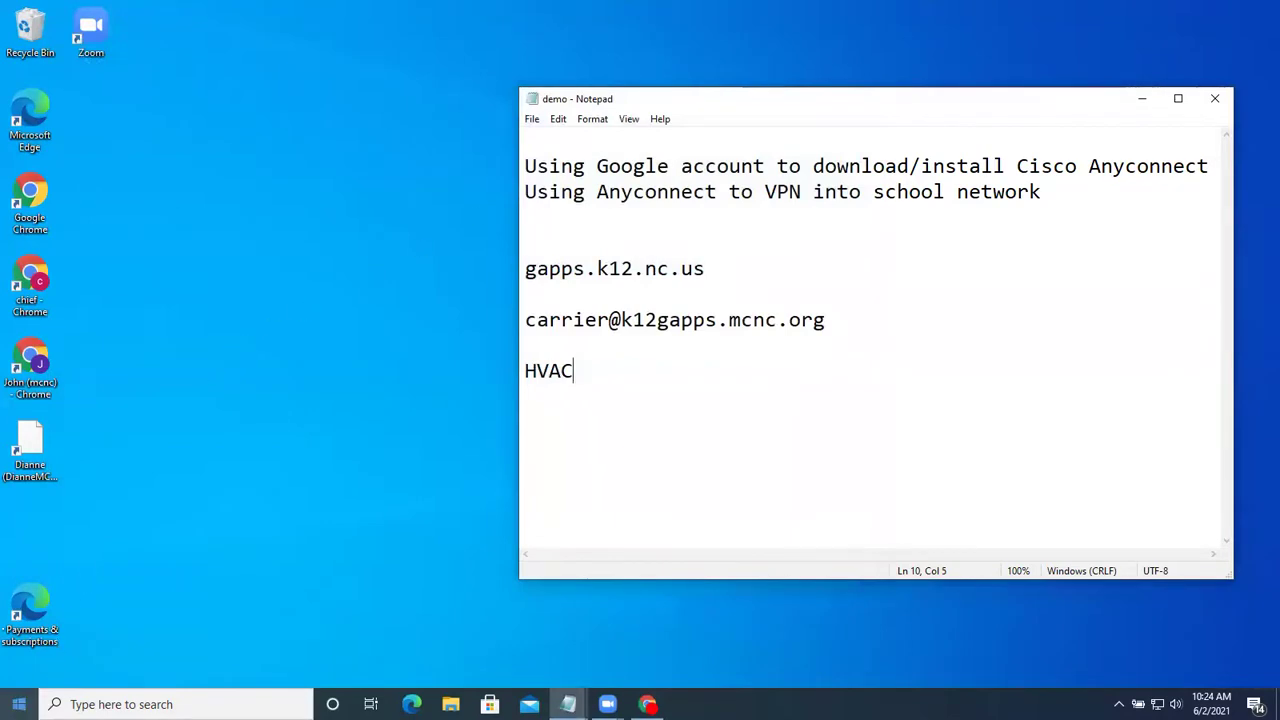
click(19, 704)
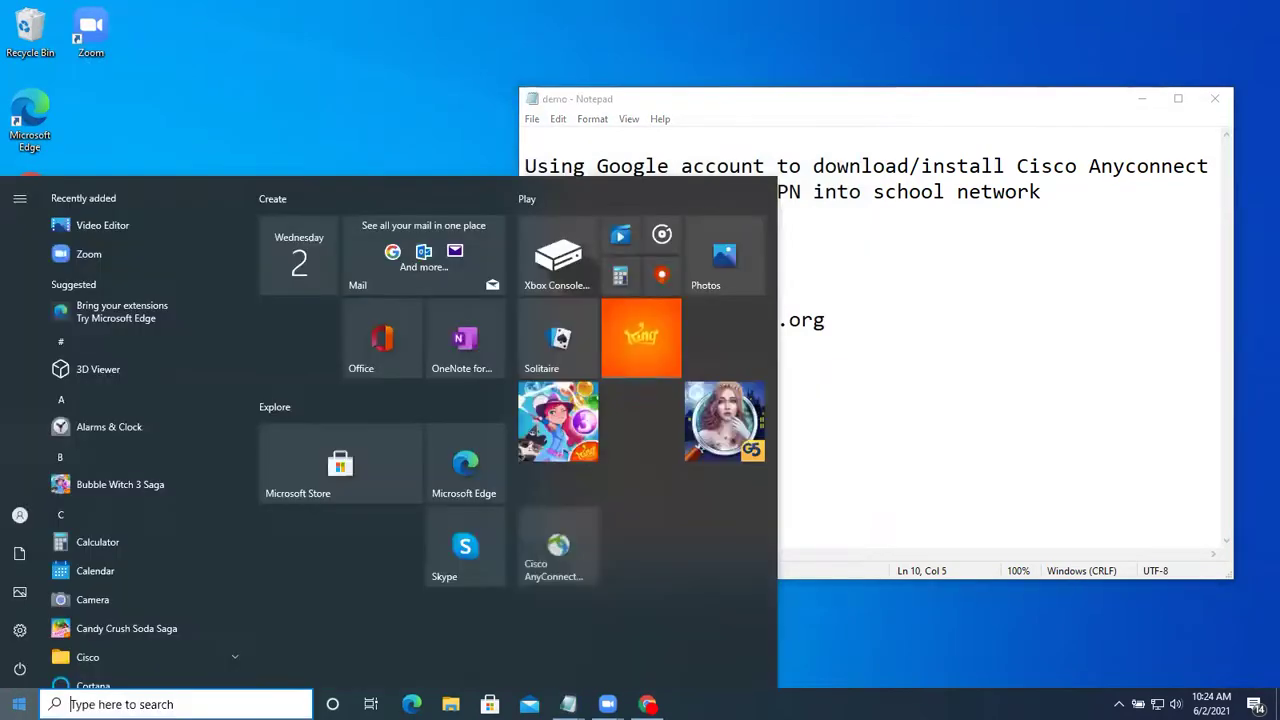
click(230, 655)
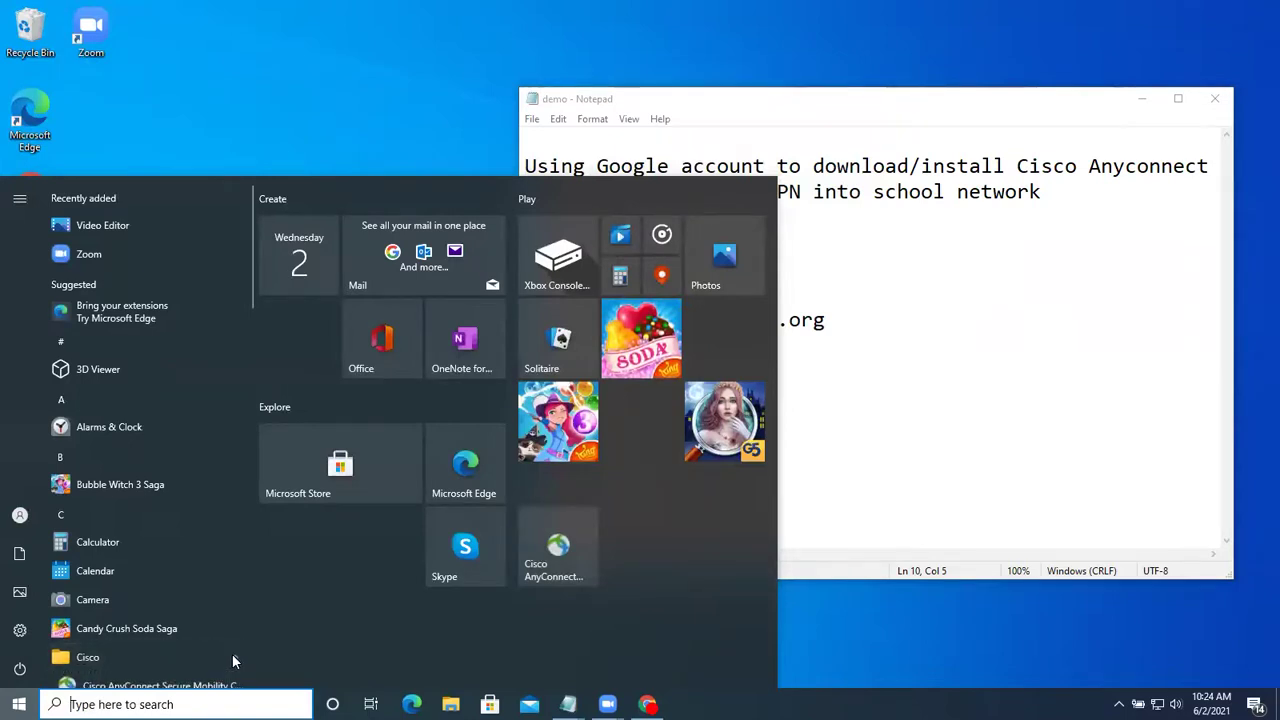
click(558, 557)
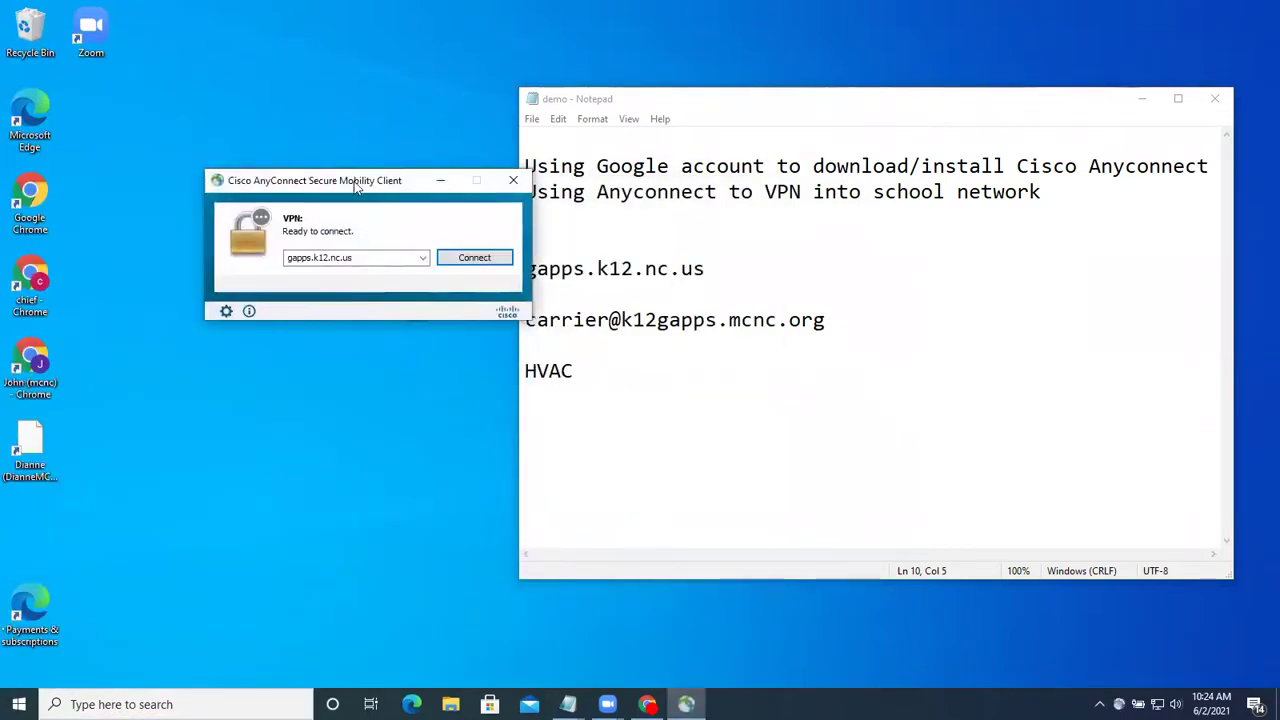
Move the AnyConnect window to the top-left and connect to gapps.k12.nc.us
drag(350, 183, 227, 89)
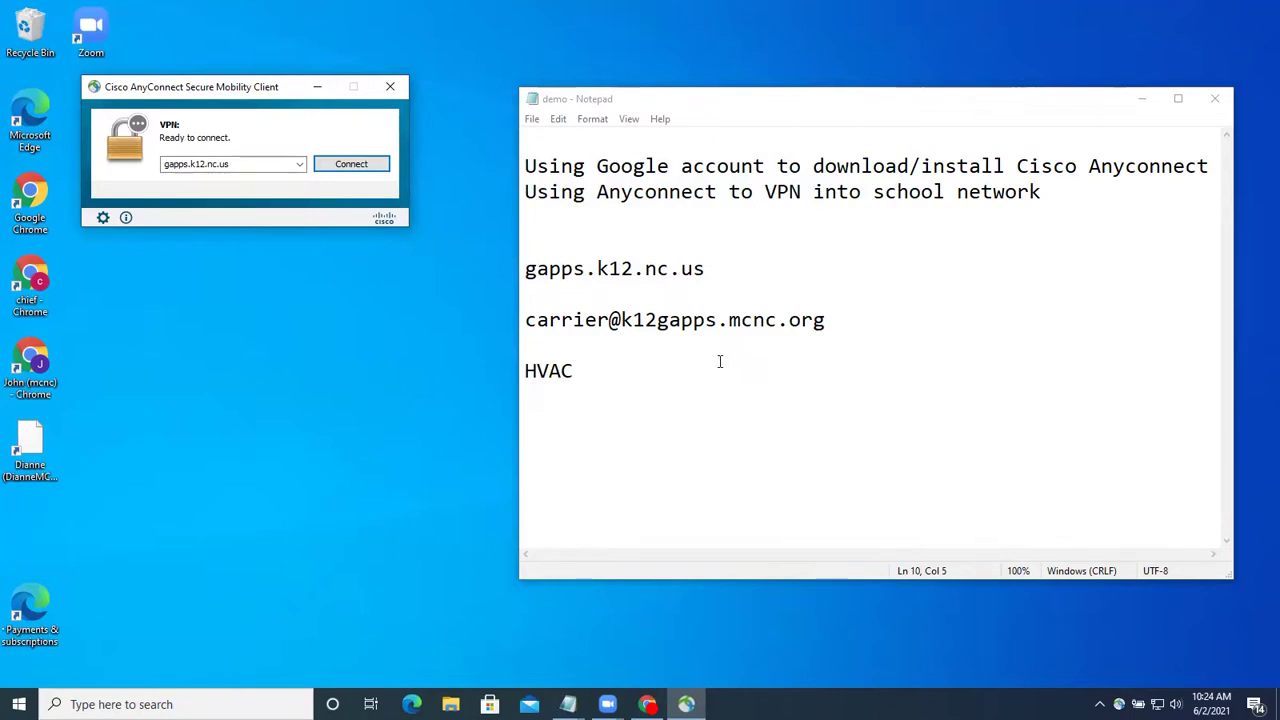
click(352, 165)
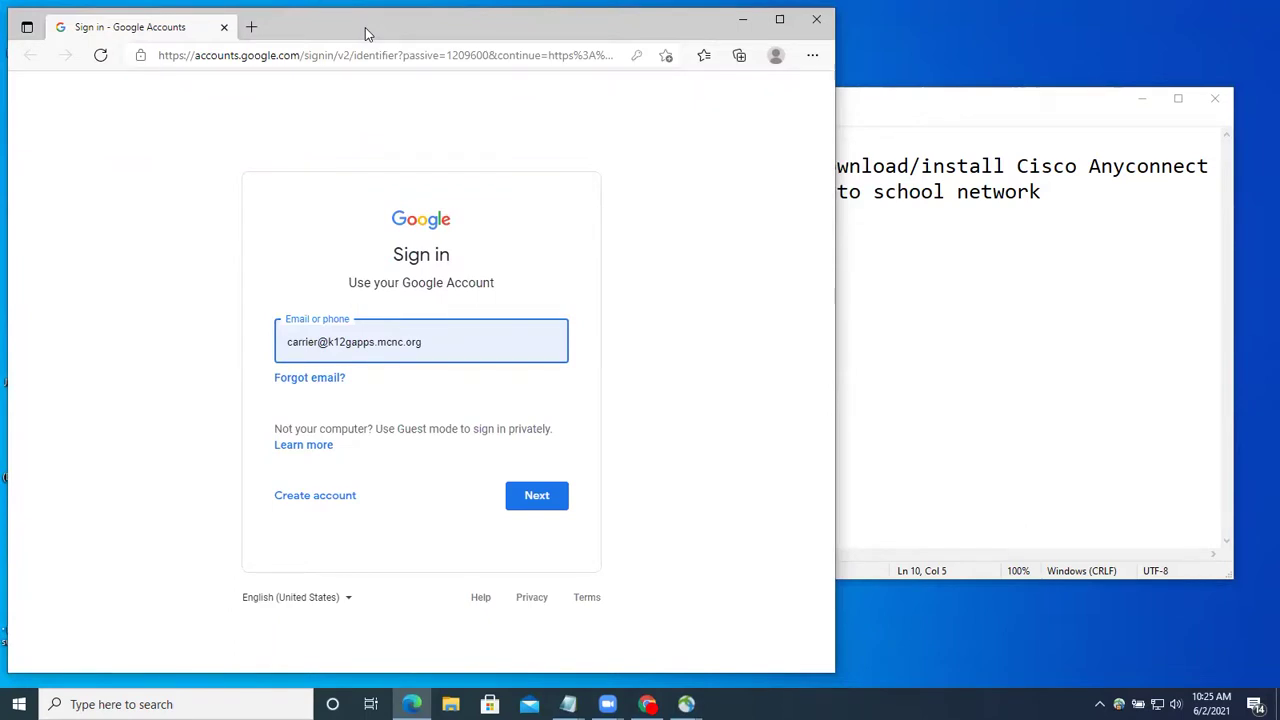
Sign in with the school account's email and password, then accept the HVAC welcome banner
drag(365, 33, 505, 40)
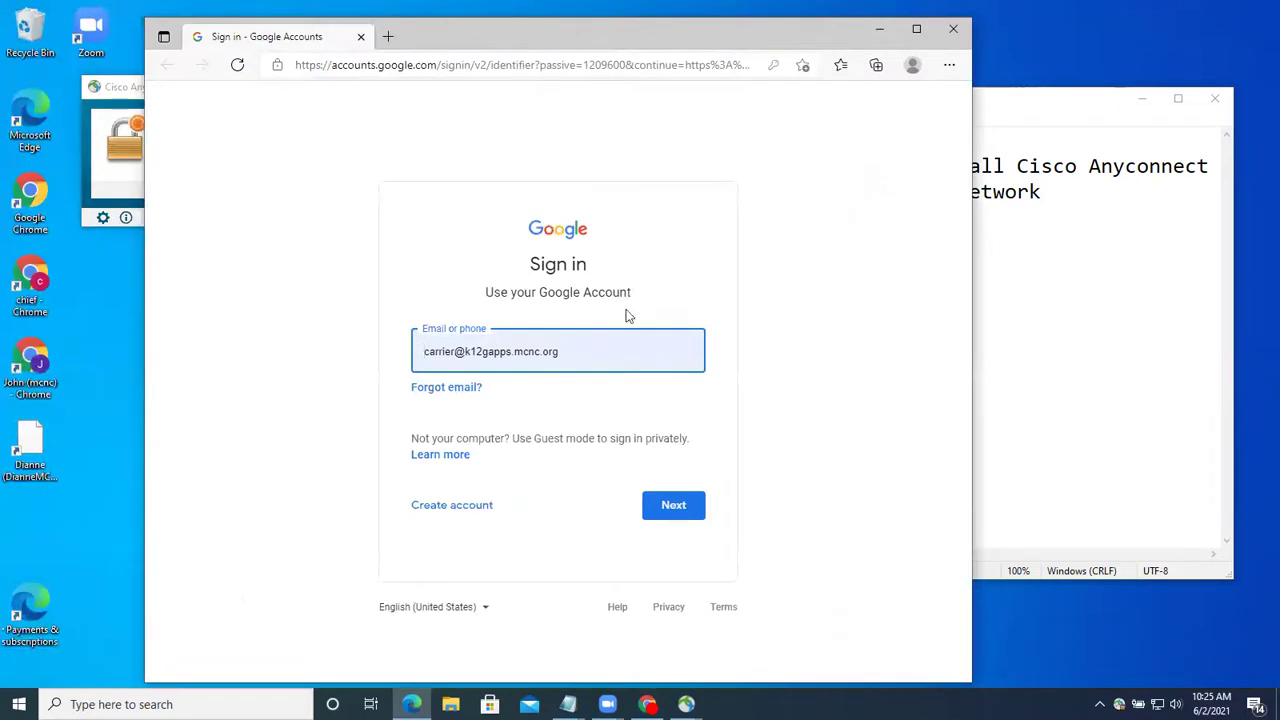
click(679, 508)
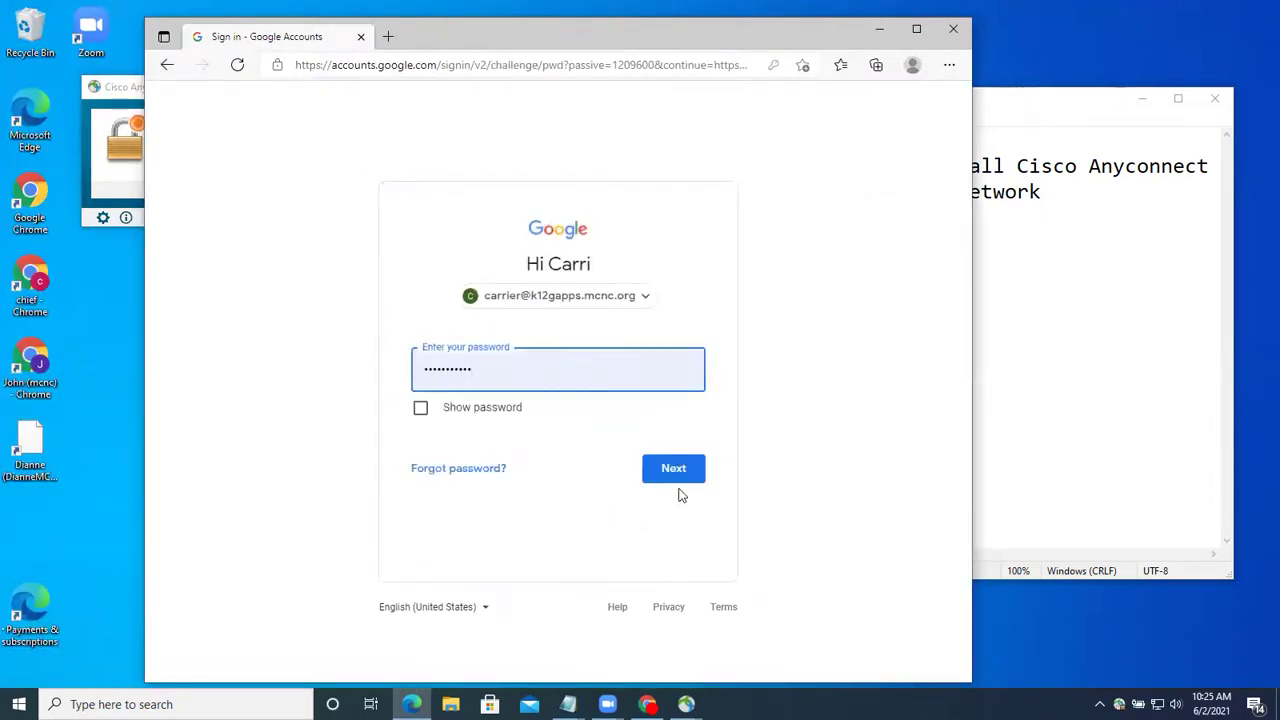
click(673, 470)
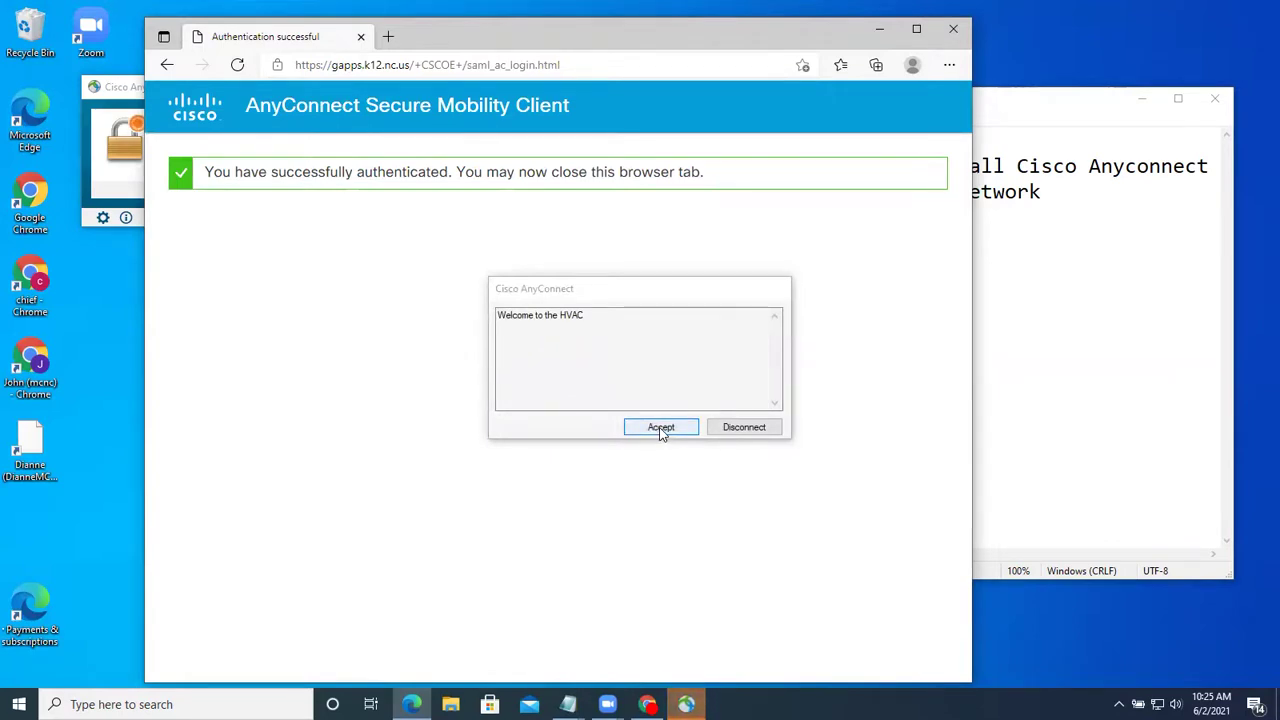
click(660, 430)
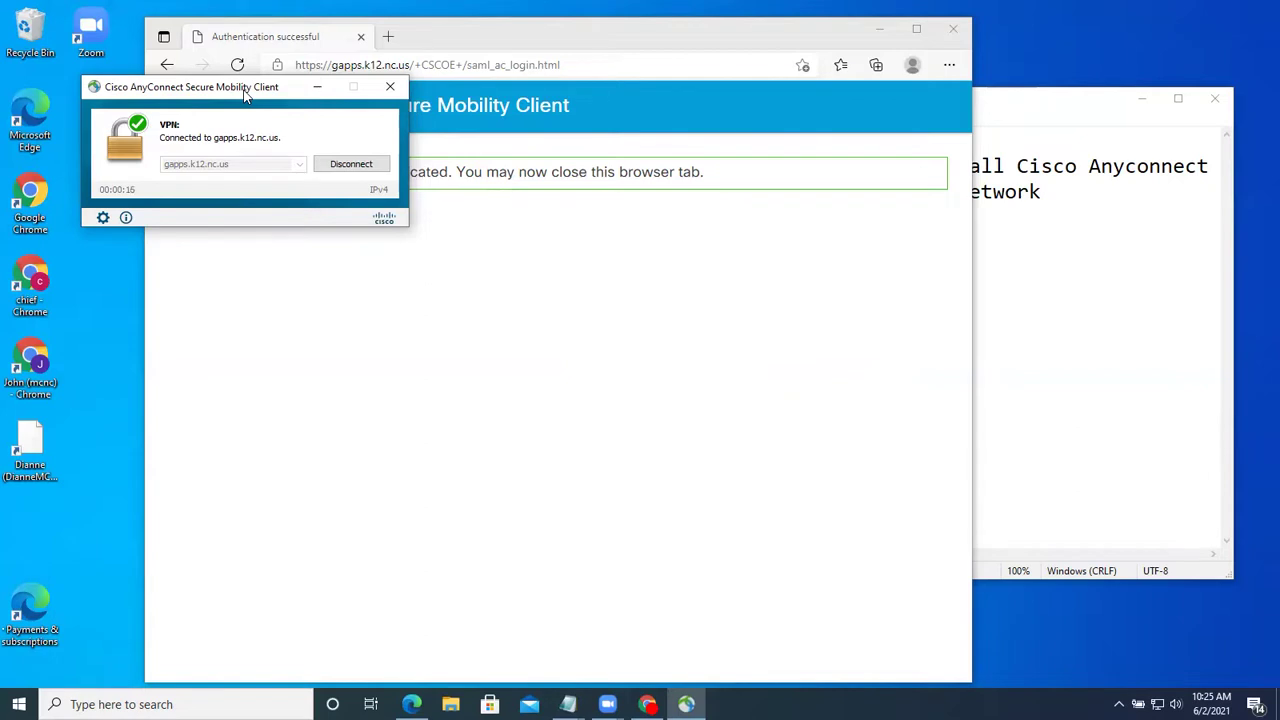
Open the detailed VPN statistics to confirm gapps.k12.nc.us reports State: Connected
click(103, 219)
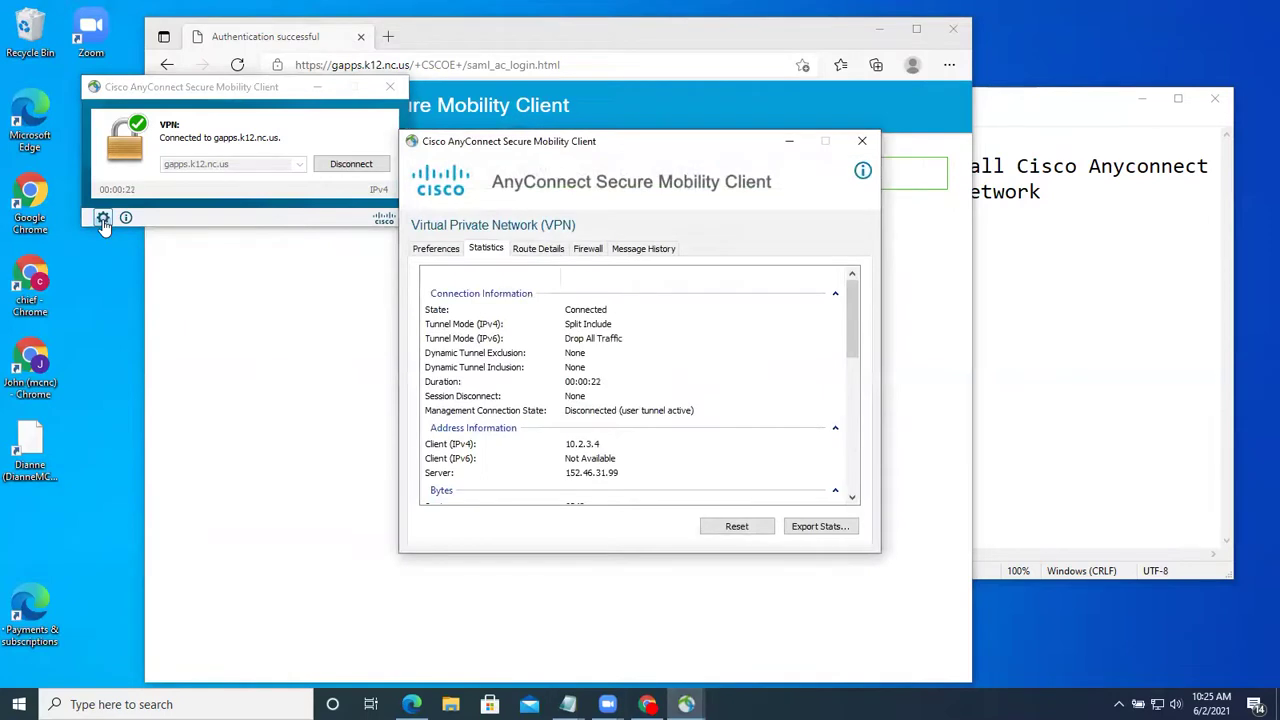
click(546, 252)
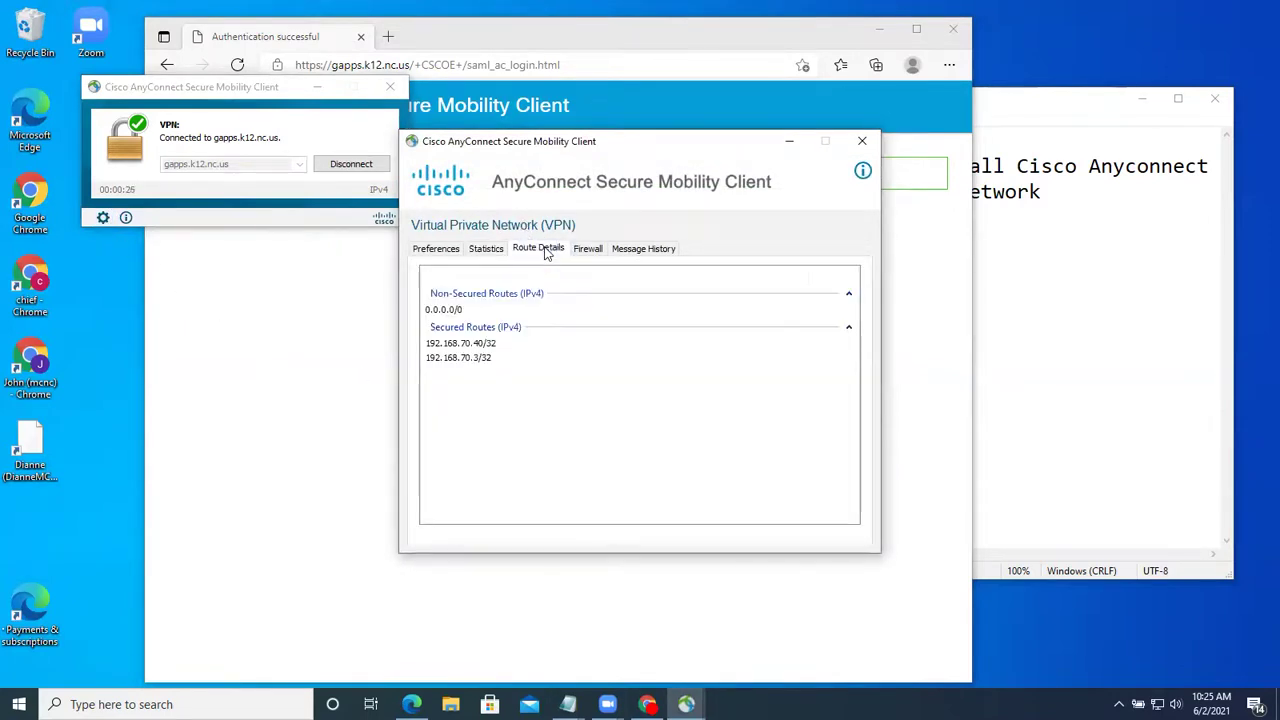
click(482, 347)
click(478, 361)
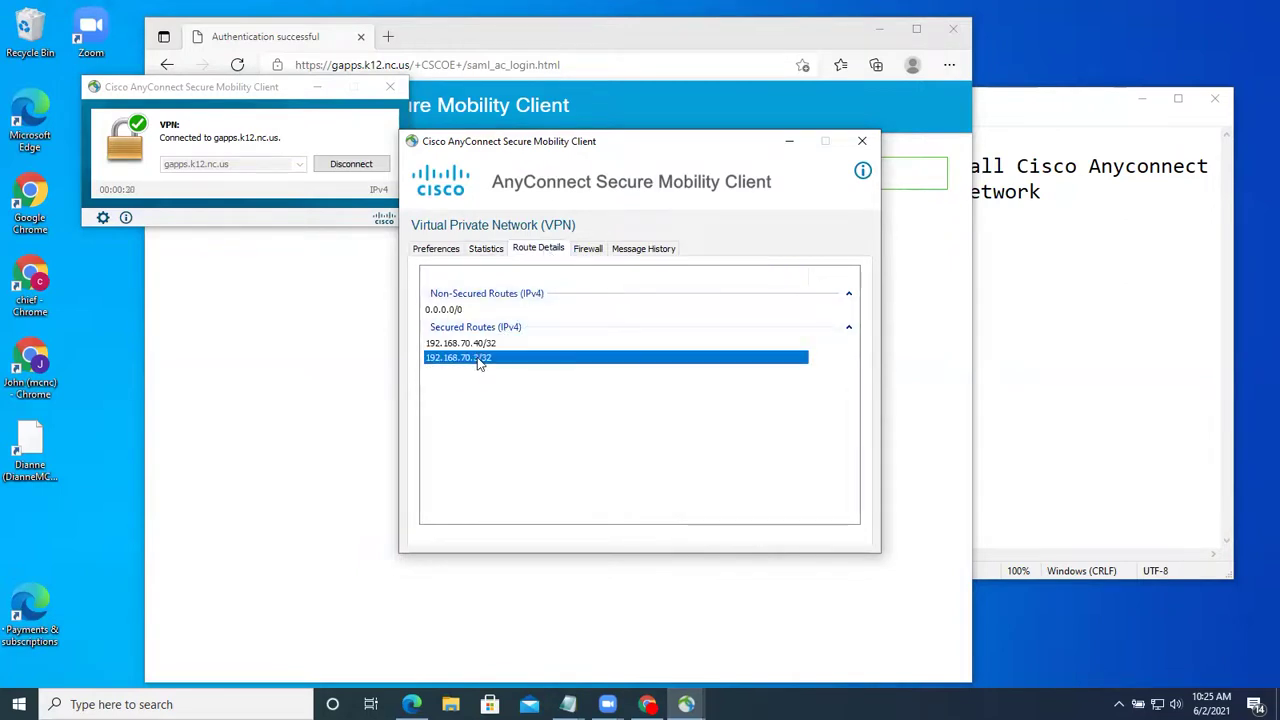
click(477, 344)
click(478, 362)
click(862, 140)
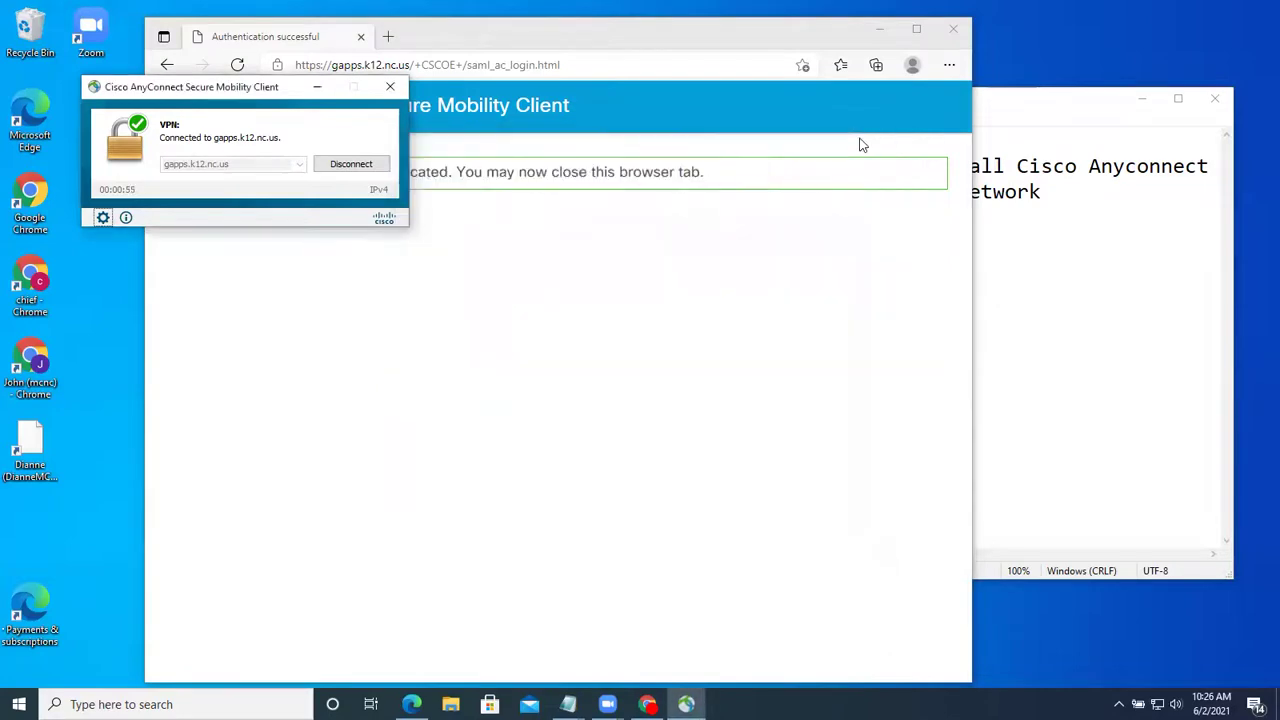